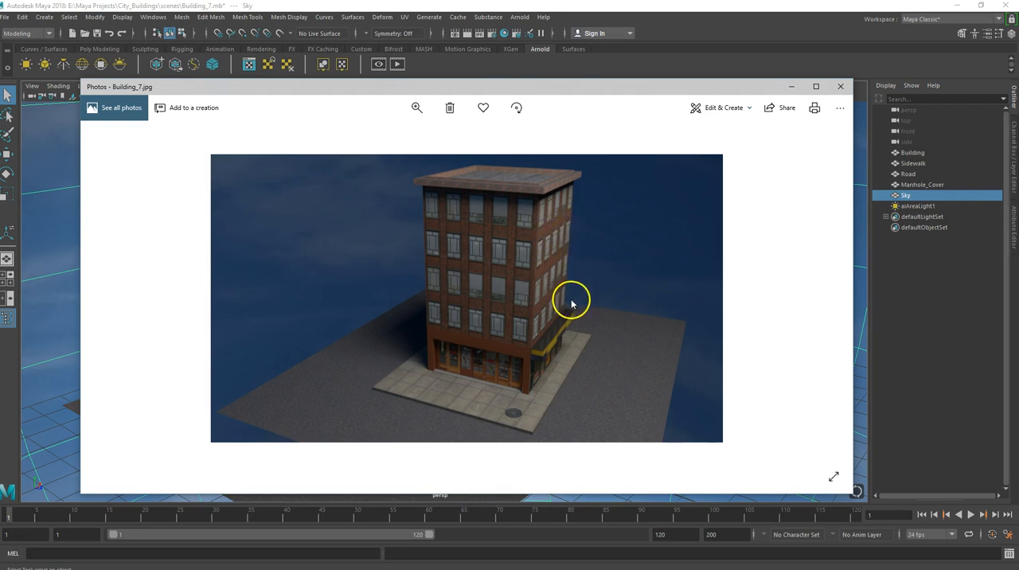
# Minimize the reference image and examine the finished building's roof, brick facades, storefronts and plain side wall from several angles.
pyautogui.click(792, 88)
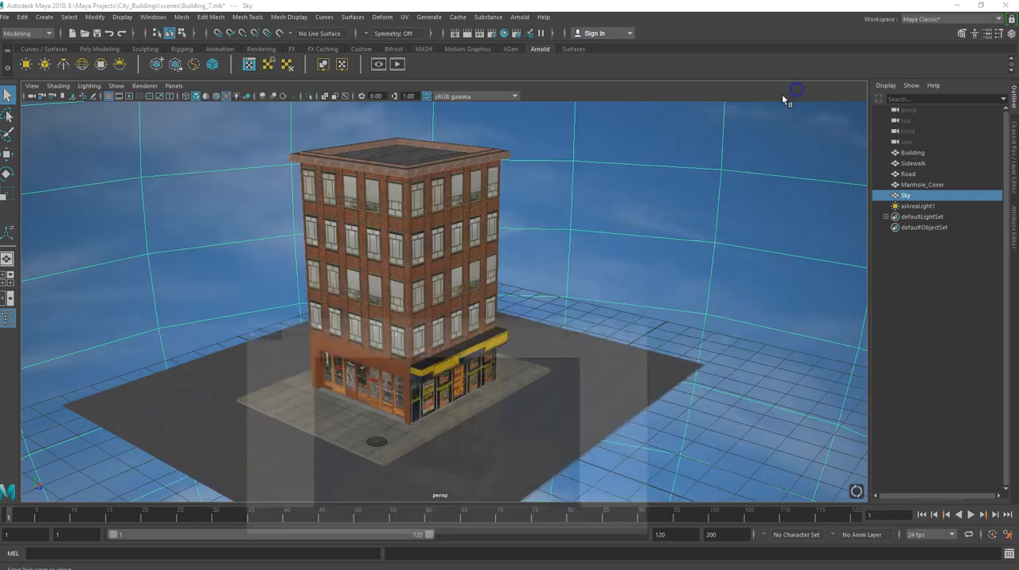
pyautogui.keyDown('alt'); pyautogui.moveTo(267, 256); pyautogui.dragTo(226, 268); pyautogui.keyUp('alt')
pyautogui.scroll(2, 326, 263)
pyautogui.scroll(2, 325, 261)
pyautogui.keyDown('alt'); pyautogui.moveTo(302, 234); pyautogui.dragTo(355, 180); pyautogui.keyUp('alt')
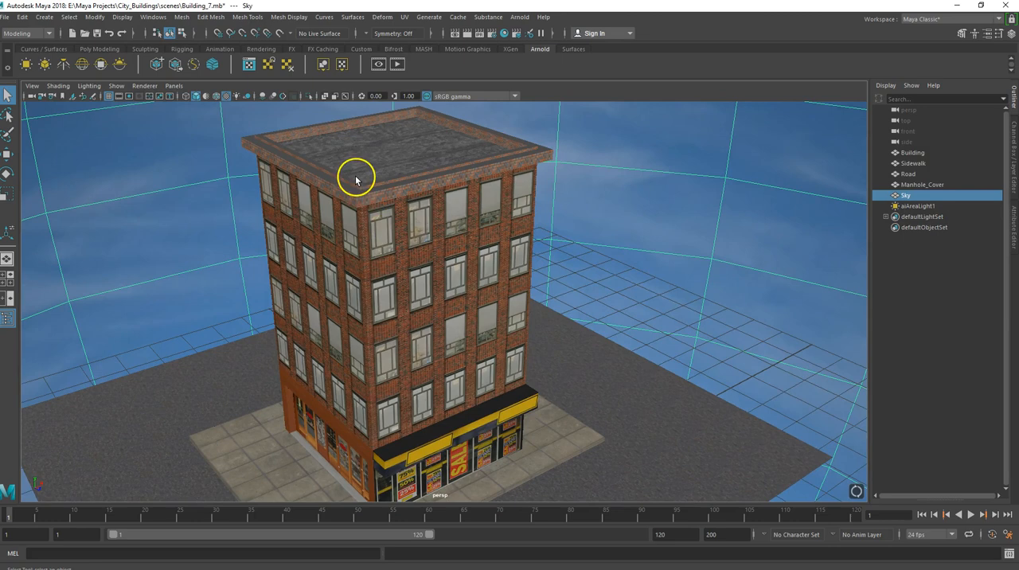
pyautogui.keyDown('alt'); pyautogui.moveTo(381, 216); pyautogui.dragTo(359, 191); pyautogui.keyUp('alt')
pyautogui.keyDown('alt'); pyautogui.moveTo(379, 149); pyautogui.dragTo(385, 172); pyautogui.keyUp('alt')
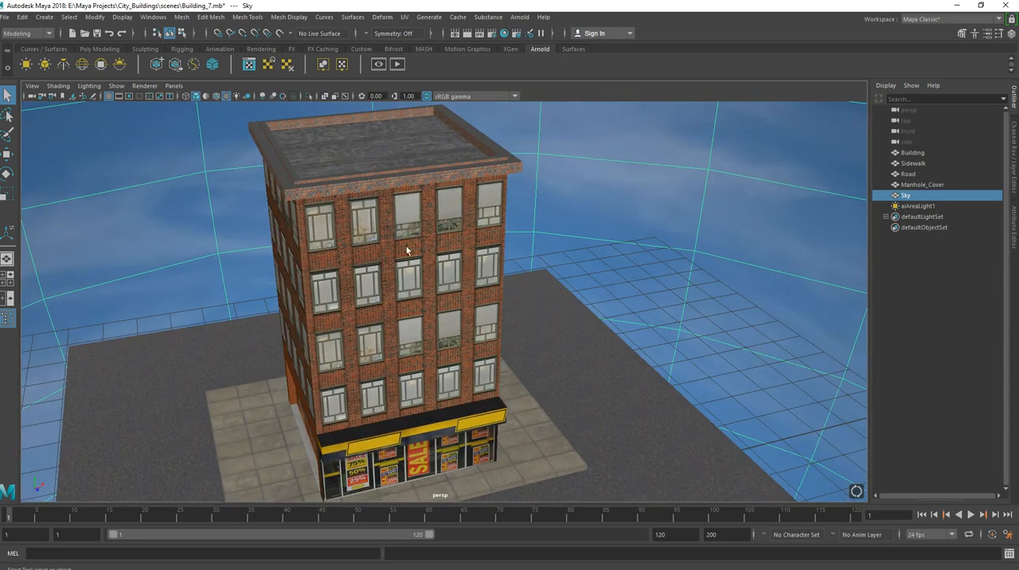
pyautogui.keyDown('alt'); pyautogui.moveTo(428, 287); pyautogui.dragTo(453, 273); pyautogui.keyUp('alt')
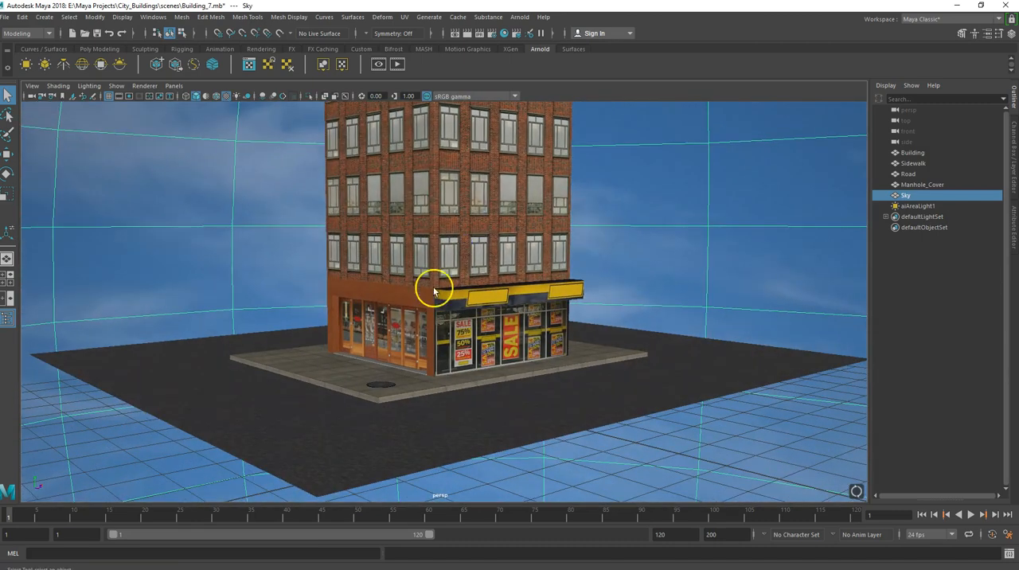
pyautogui.scroll(2, 382, 336)
pyautogui.keyDown('alt'); pyautogui.moveTo(372, 337); pyautogui.dragTo(285, 304); pyautogui.keyUp('alt')
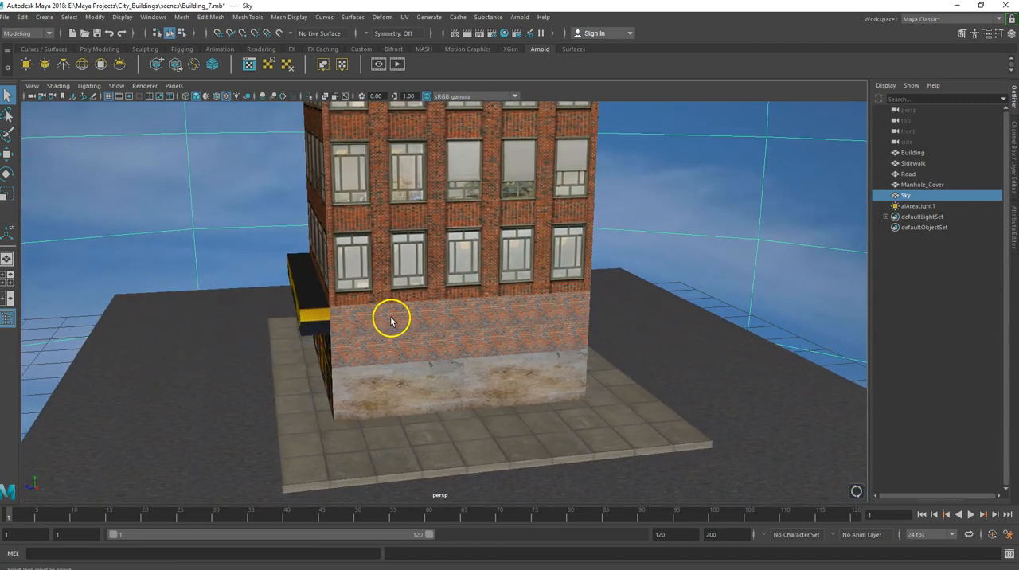
pyautogui.scroll(-1, 393, 318)
pyautogui.keyDown('alt'); pyautogui.moveTo(405, 298); pyautogui.dragTo(431, 320); pyautogui.keyUp('alt')
pyautogui.keyDown('alt'); pyautogui.moveTo(458, 275); pyautogui.dragTo(510, 301); pyautogui.keyUp('alt')
pyautogui.keyDown('alt'); pyautogui.moveTo(476, 235); pyautogui.dragTo(495, 253); pyautogui.keyUp('alt')
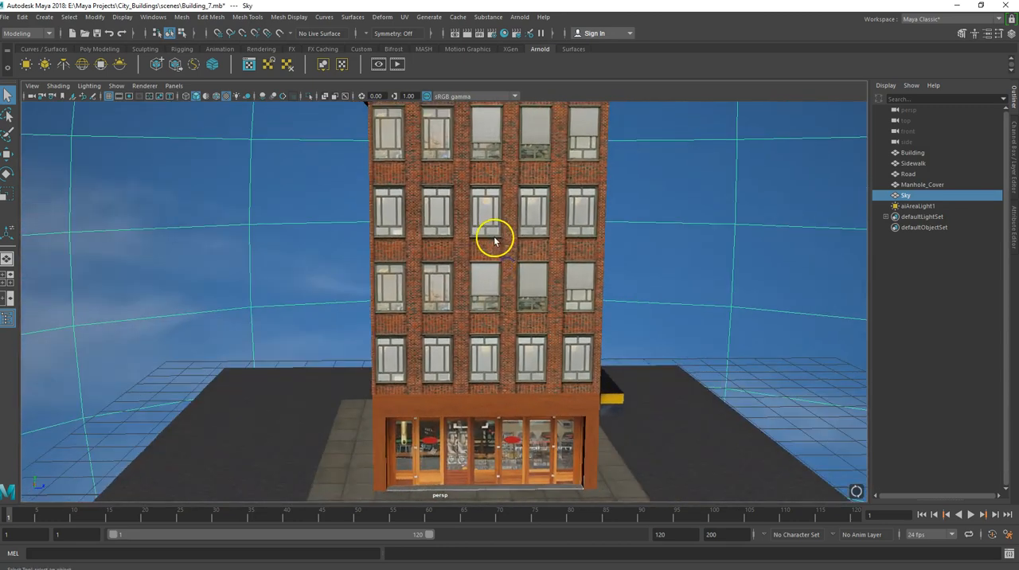
pyautogui.keyDown('alt'); pyautogui.moveTo(446, 173); pyautogui.dragTo(406, 248); pyautogui.keyUp('alt')
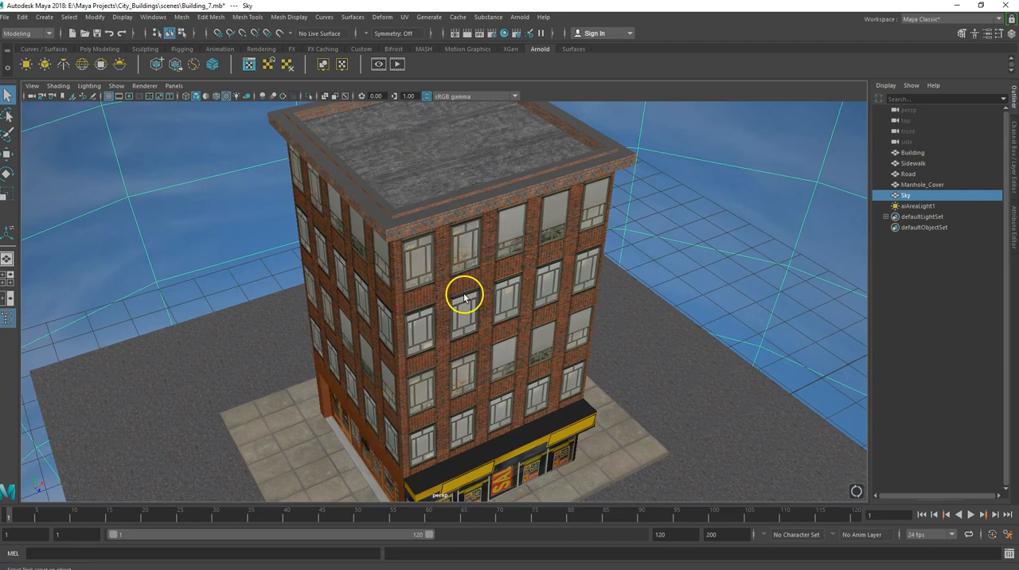
pyautogui.keyDown('alt'); pyautogui.moveTo(464, 298); pyautogui.dragTo(531, 253, button='middle'); pyautogui.keyUp('alt')
pyautogui.keyDown('alt'); pyautogui.moveTo(518, 274); pyautogui.dragTo(480, 289); pyautogui.keyUp('alt')
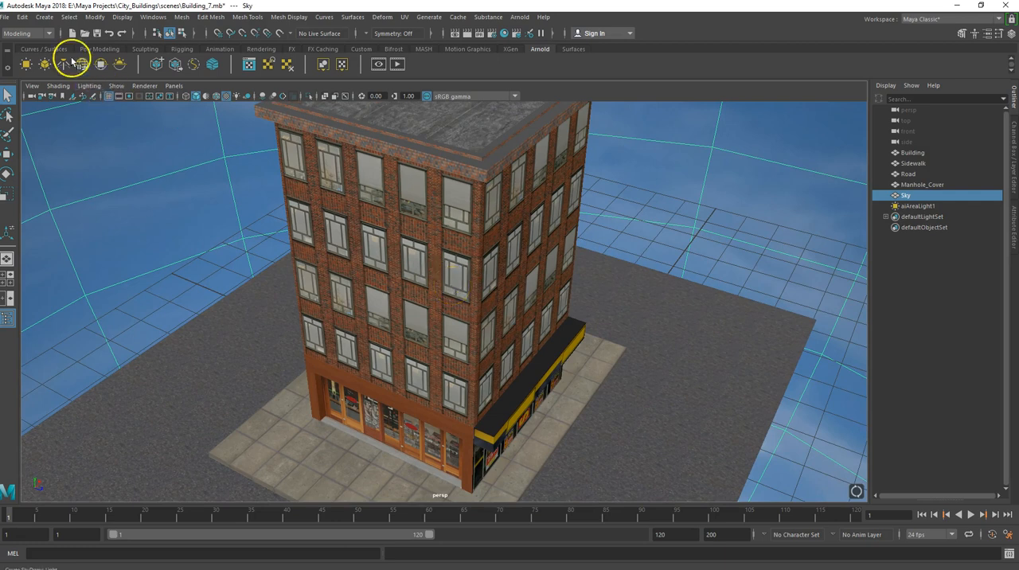
# Start a new scene, saving the changes to Building_7.mb.
pyautogui.click(9, 17)
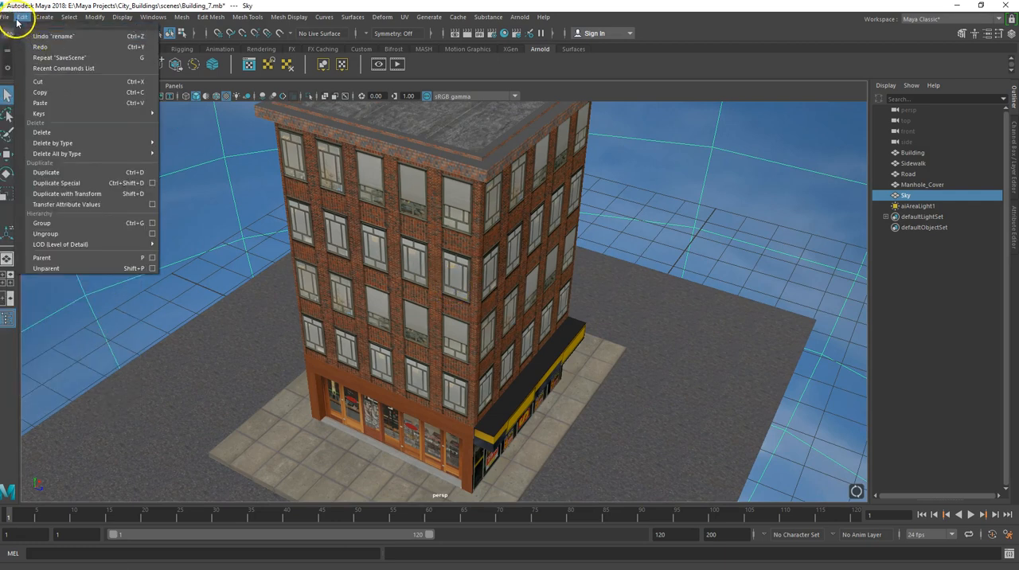
pyautogui.click(29, 46)
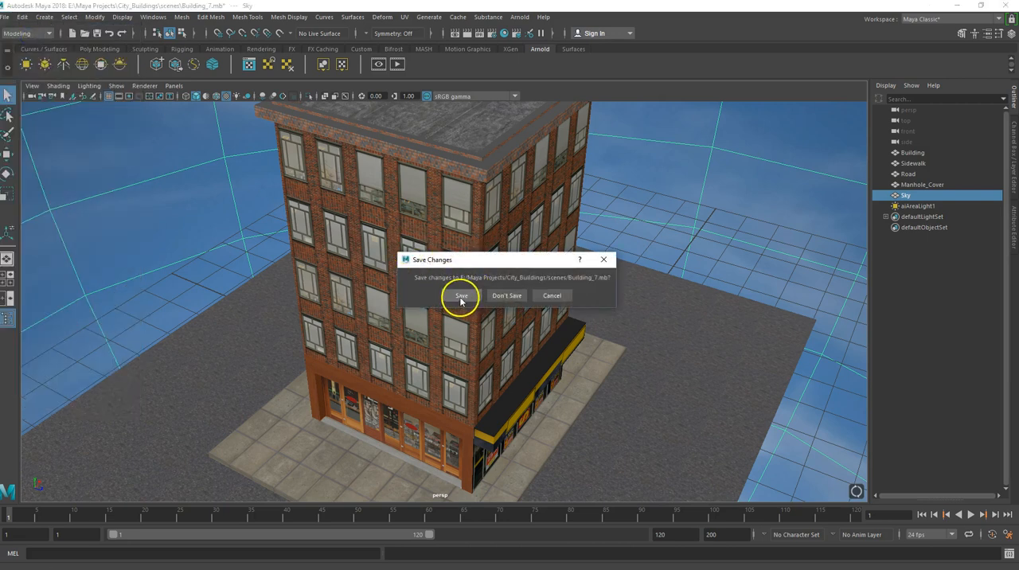
pyautogui.click(461, 297)
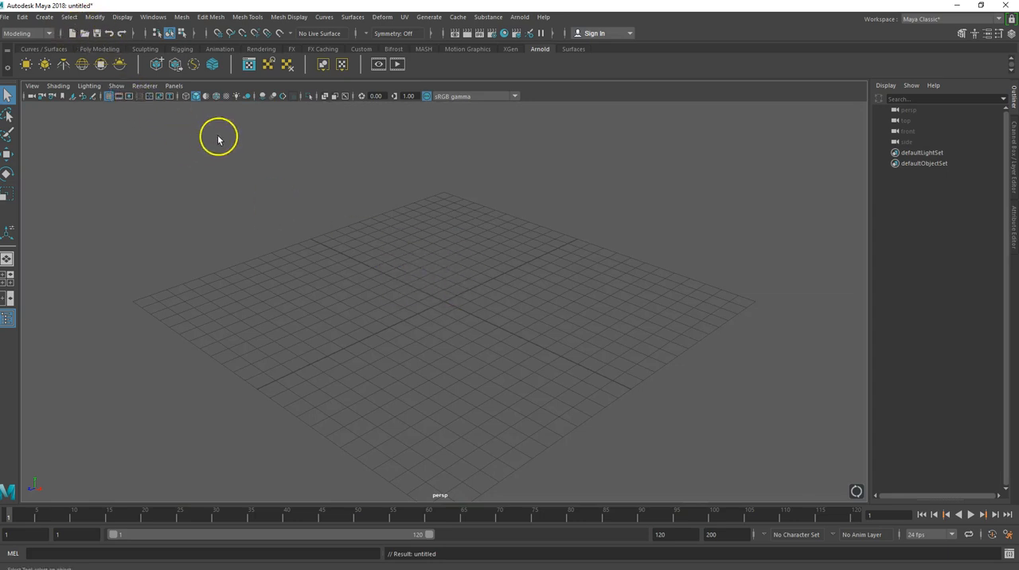
# Save the new scene as Building_8 in the City_Buildings scenes folder.
pyautogui.click(7, 18)
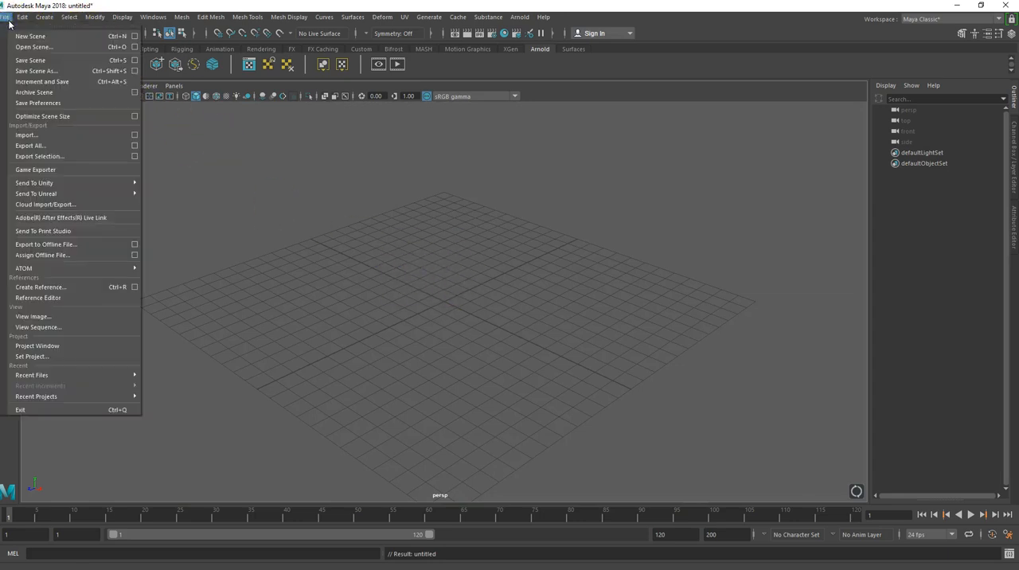
pyautogui.click(36, 71)
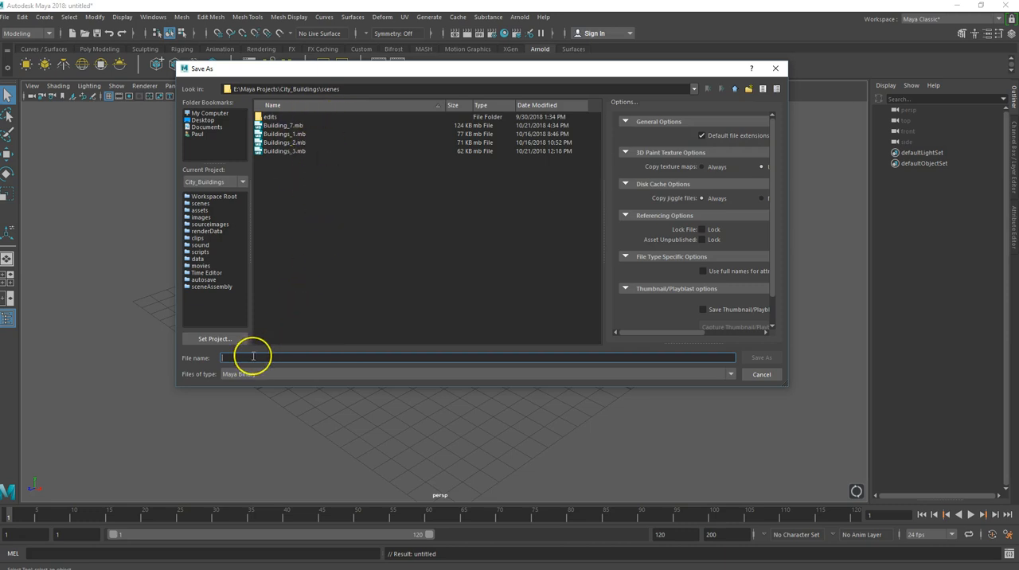
pyautogui.write('B')
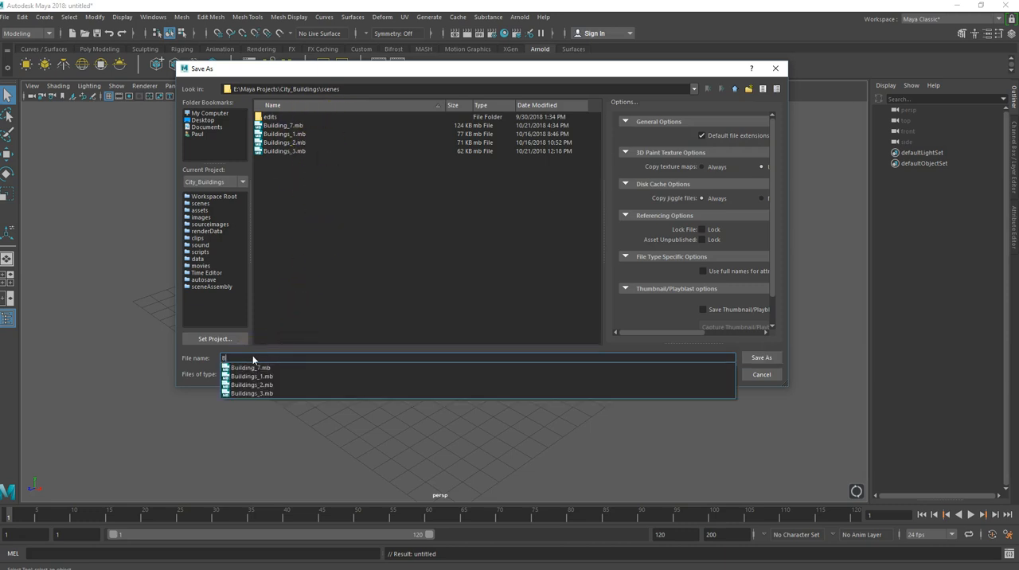
pyautogui.write('uilding+0')
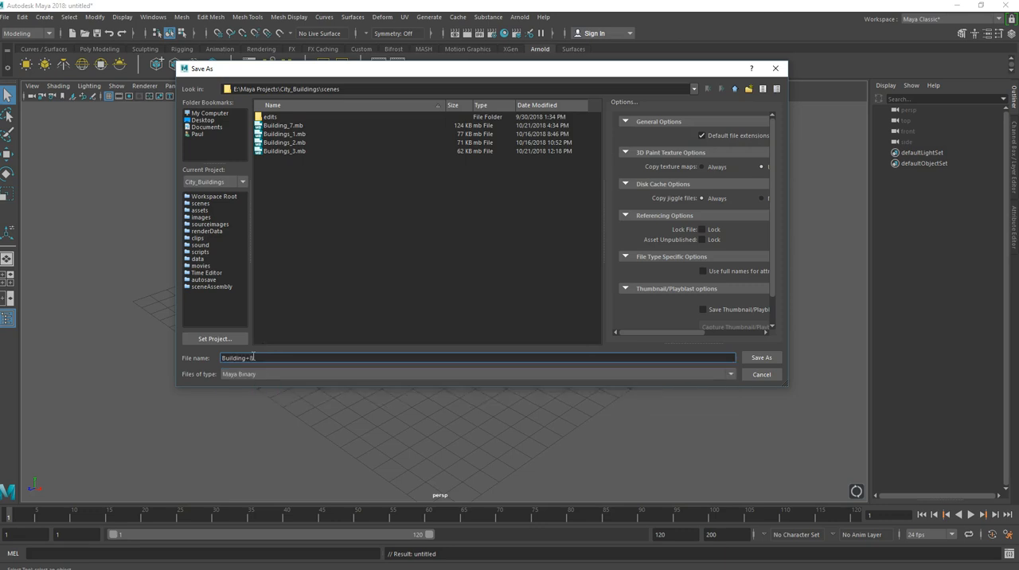
pyautogui.press('BackSpace')
pyautogui.press('BackSpace')
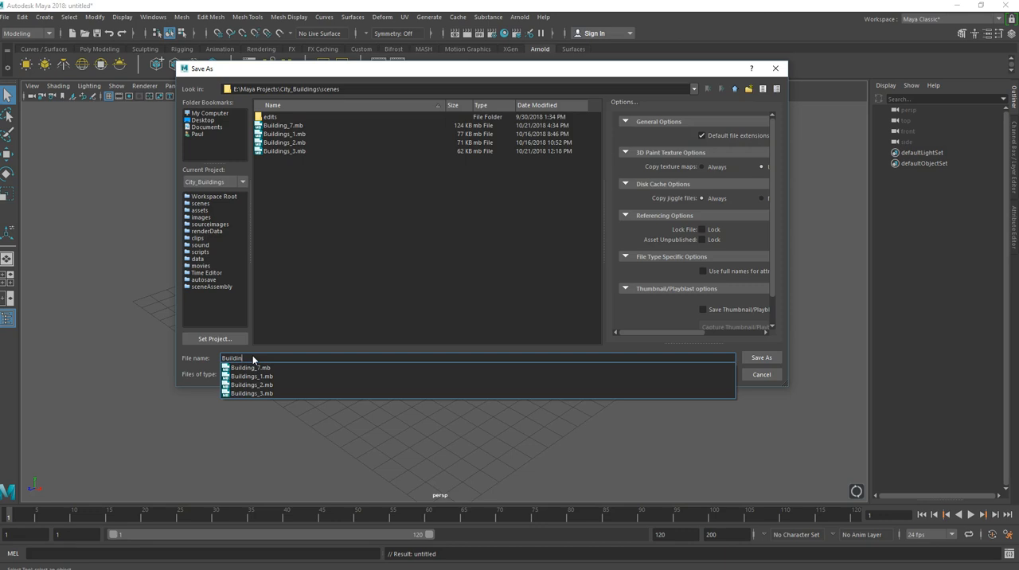
pyautogui.write('_8')
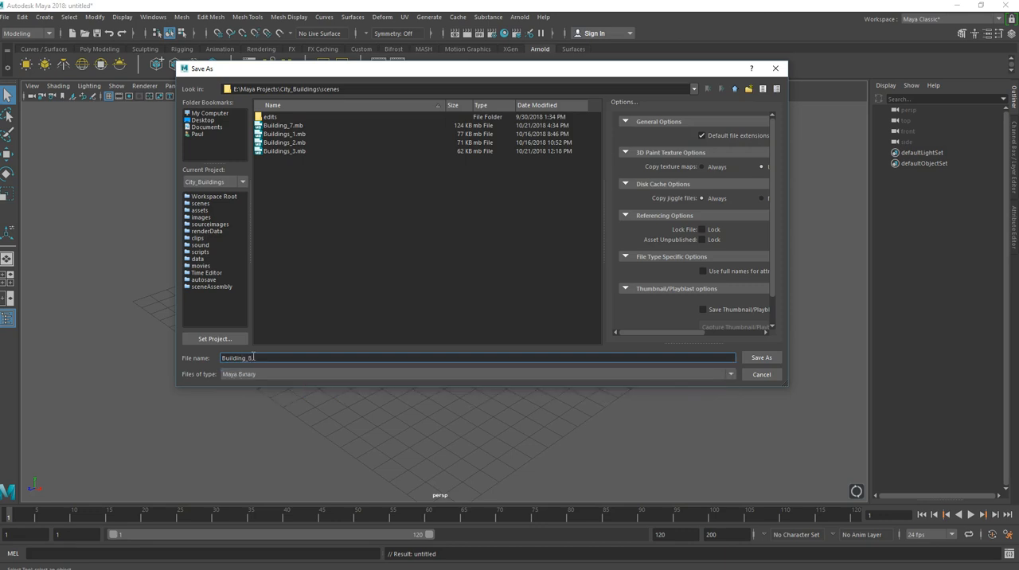
pyautogui.click(763, 357)
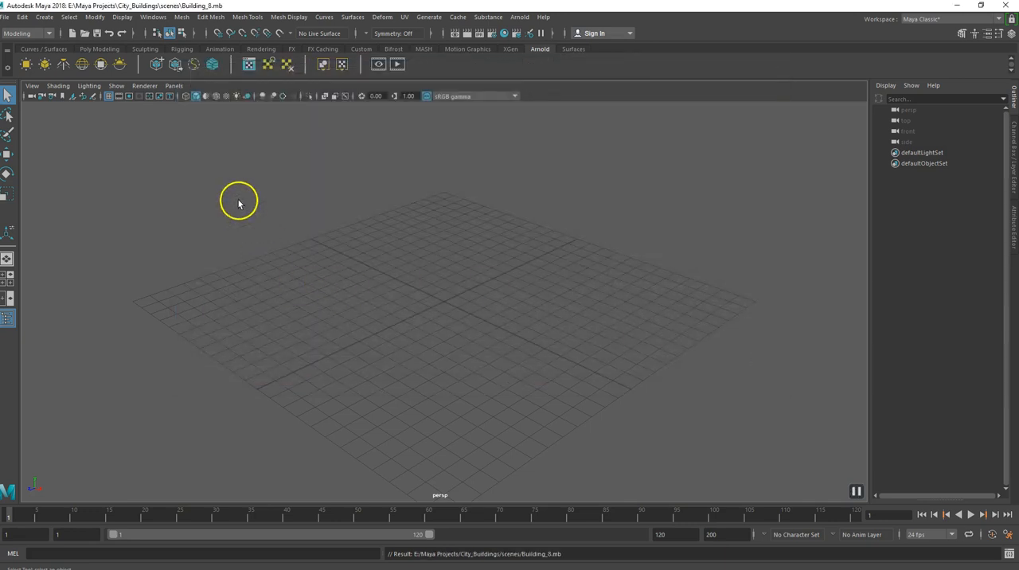
# Create a polygon cube at the grid centre, scale it into a tall block and raise it to sit on the grid.
pyautogui.click(99, 51)
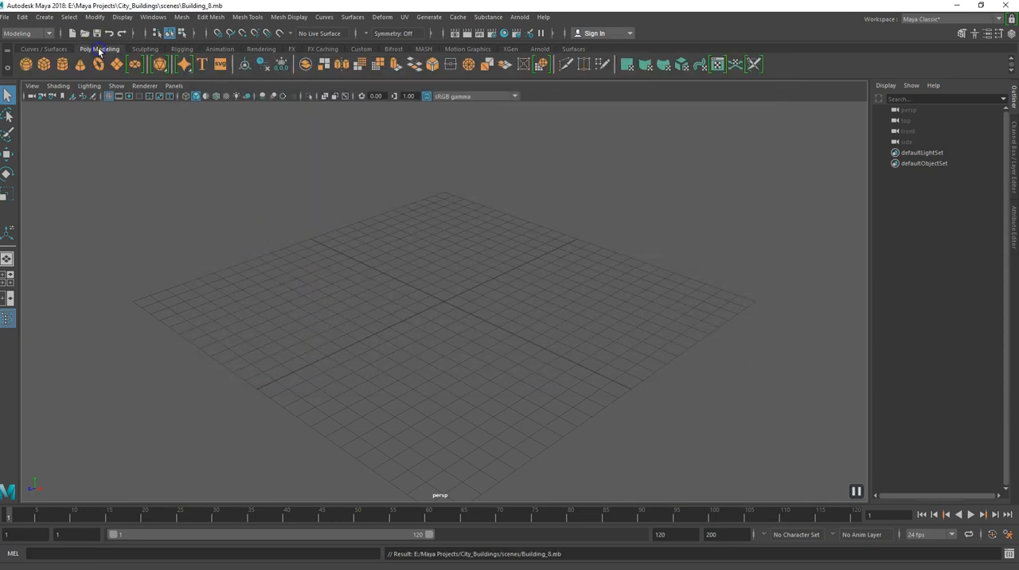
pyautogui.click(44, 65)
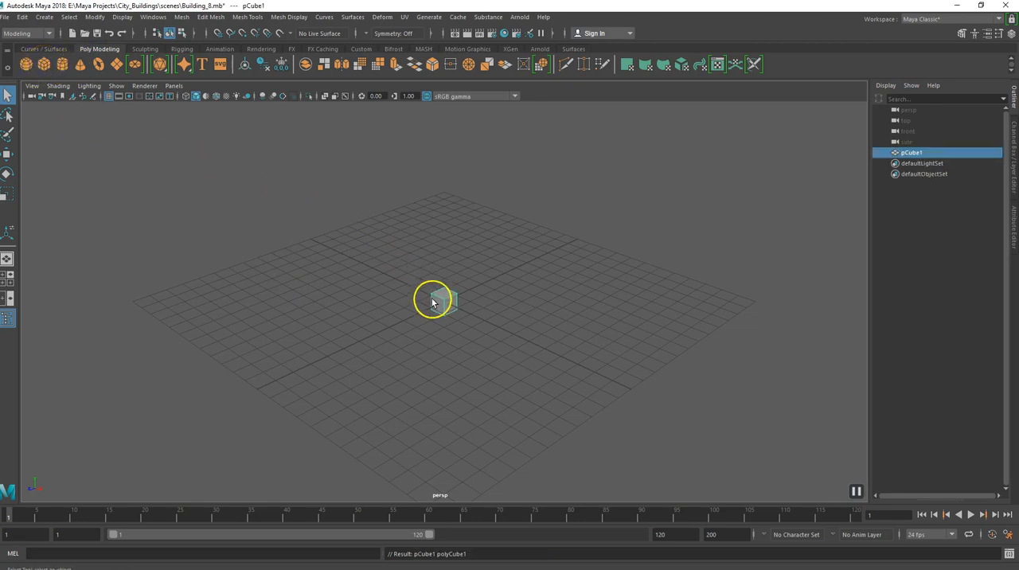
pyautogui.press('w')
pyautogui.moveTo(444, 302); pyautogui.dragTo(500, 273)
pyautogui.click(464, 317)
pyautogui.keyDown('alt'); pyautogui.moveTo(441, 334); pyautogui.dragTo(446, 200); pyautogui.keyUp('alt')
pyautogui.press('w')
pyautogui.keyDown('alt'); pyautogui.moveTo(422, 291); pyautogui.dragTo(433, 321); pyautogui.keyUp('alt')
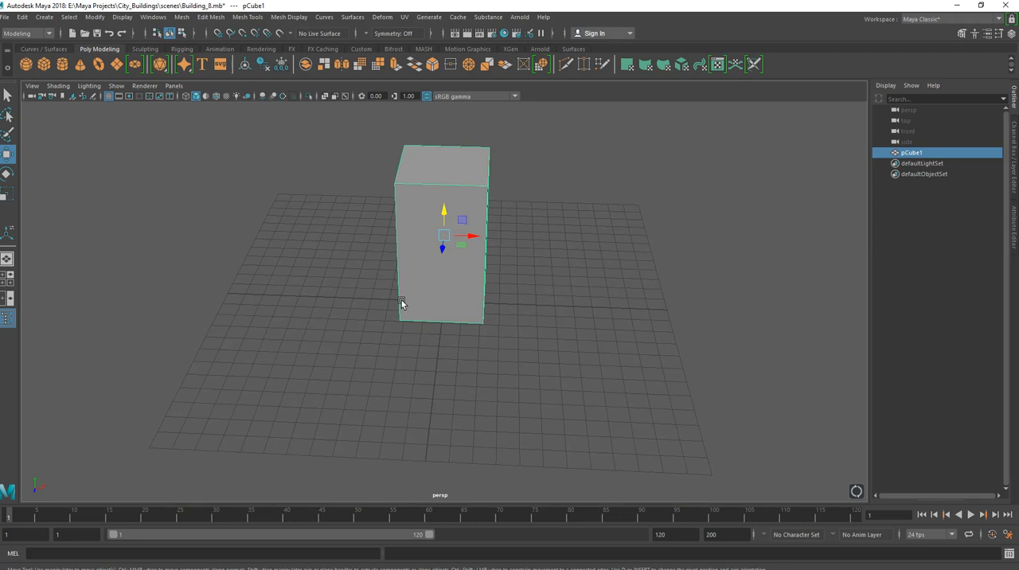
# Scale the block up uniformly and raise it so its base rests on the grid again.
pyautogui.keyDown('alt'); pyautogui.moveTo(400, 301); pyautogui.dragTo(435, 284); pyautogui.keyUp('alt')
pyautogui.keyDown('alt'); pyautogui.moveTo(423, 229); pyautogui.dragTo(404, 249); pyautogui.keyUp('alt')
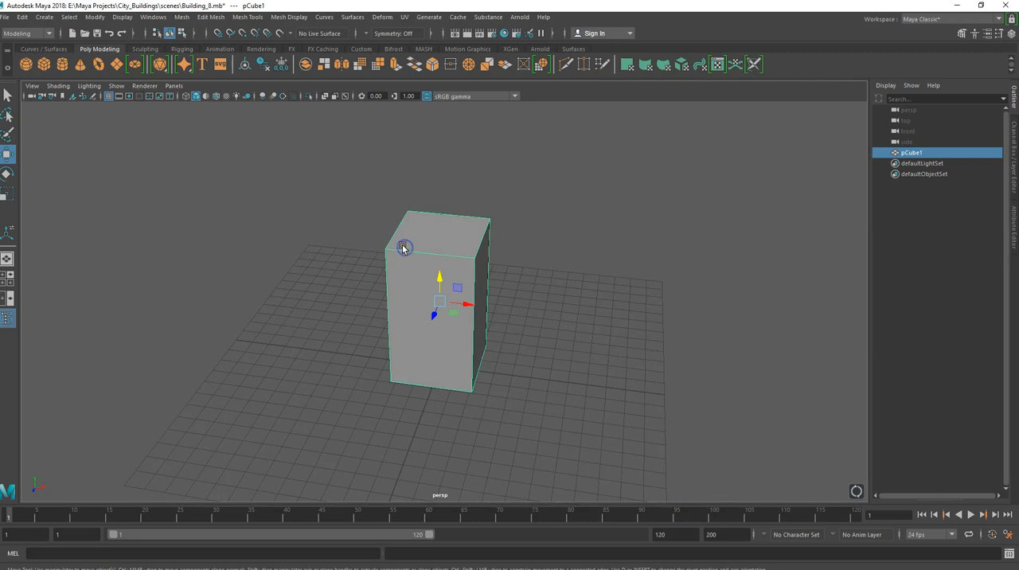
pyautogui.moveTo(401, 311); pyautogui.dragTo(420, 279)
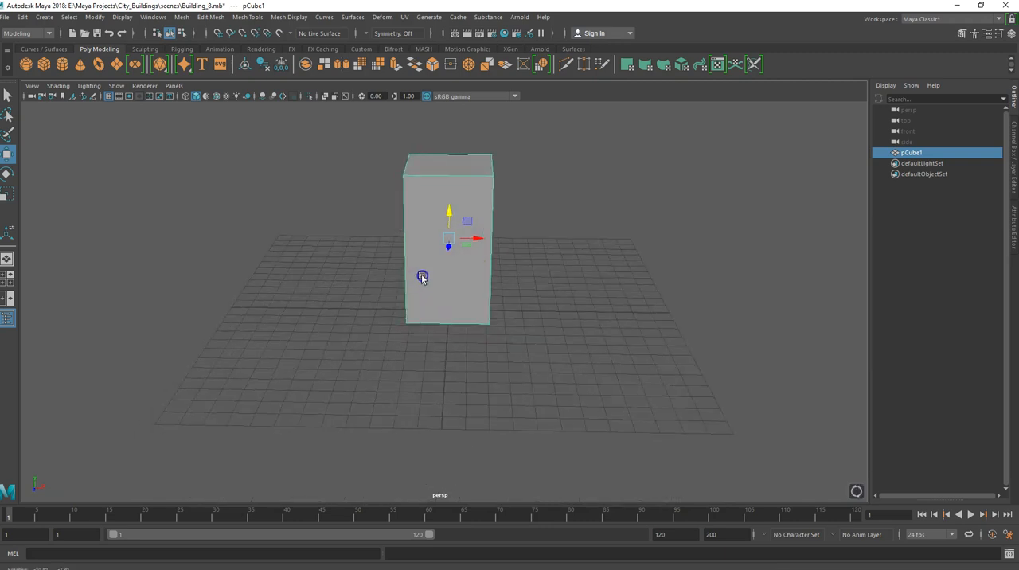
pyautogui.press('r')
pyautogui.moveTo(446, 243); pyautogui.dragTo(490, 177)
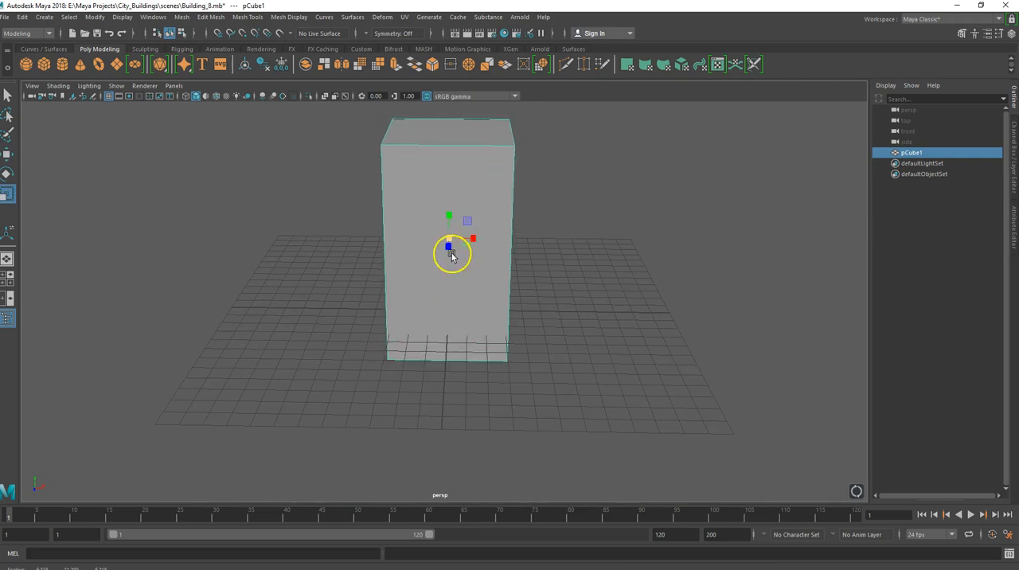
pyautogui.press('w')
pyautogui.moveTo(448, 214); pyautogui.dragTo(453, 170)
pyautogui.keyDown('alt'); pyautogui.moveTo(379, 300); pyautogui.dragTo(382, 321); pyautogui.keyUp('alt')
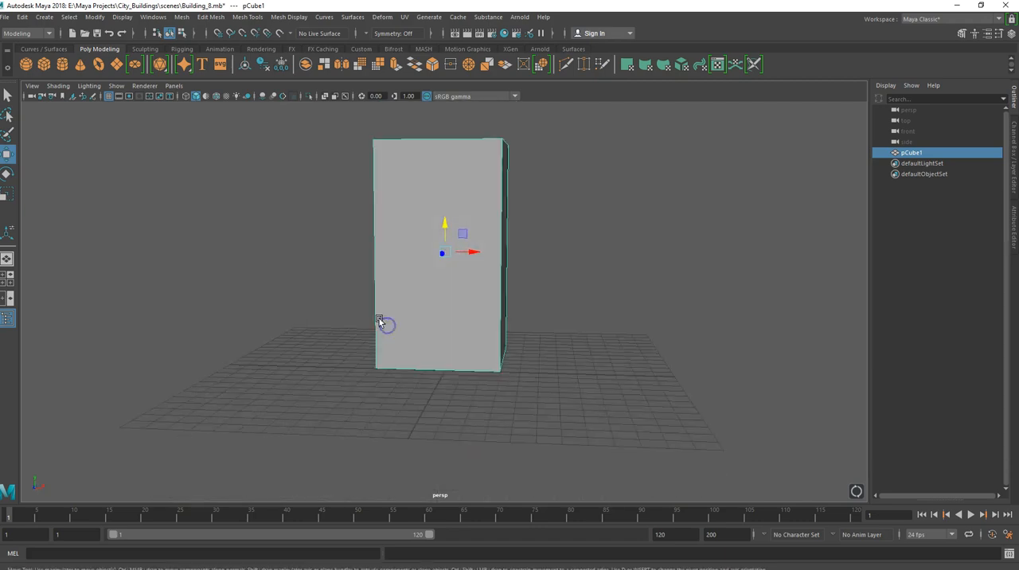
# Insert two closely spaced horizontal edge loops around the lower part of the block to mark off the ground floor.
pyautogui.keyDown('shift'); pyautogui.moveTo(371, 309); pyautogui.dragTo(317, 321, button='right'); pyautogui.keyUp('shift')
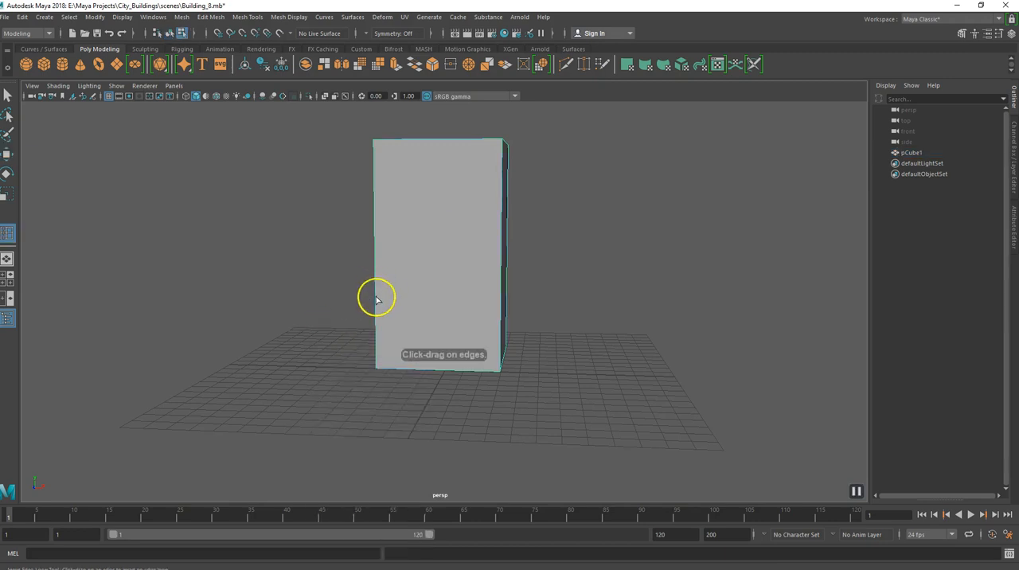
pyautogui.keyDown('alt'); pyautogui.moveTo(379, 325); pyautogui.dragTo(411, 332); pyautogui.keyUp('alt')
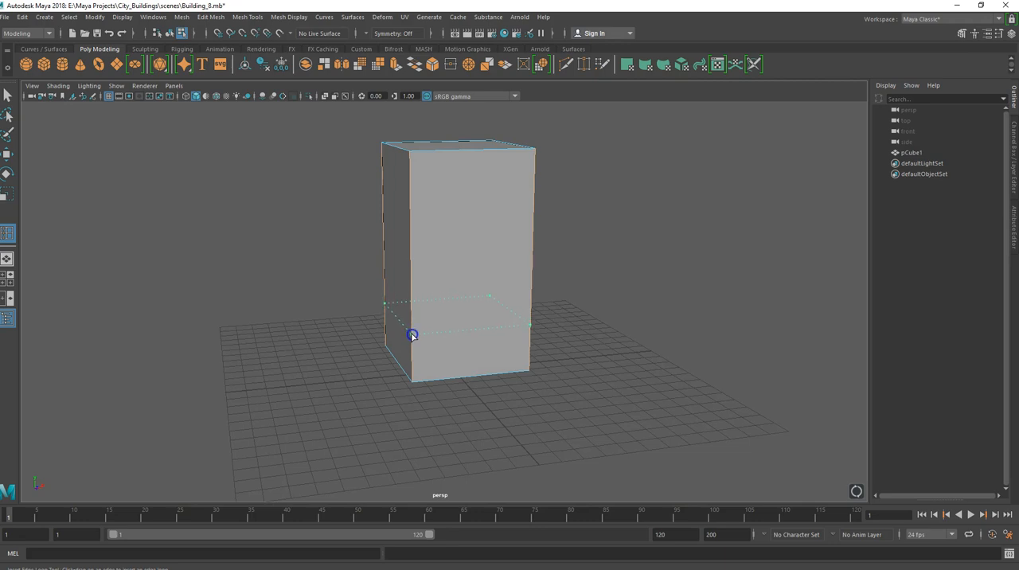
pyautogui.click(411, 334)
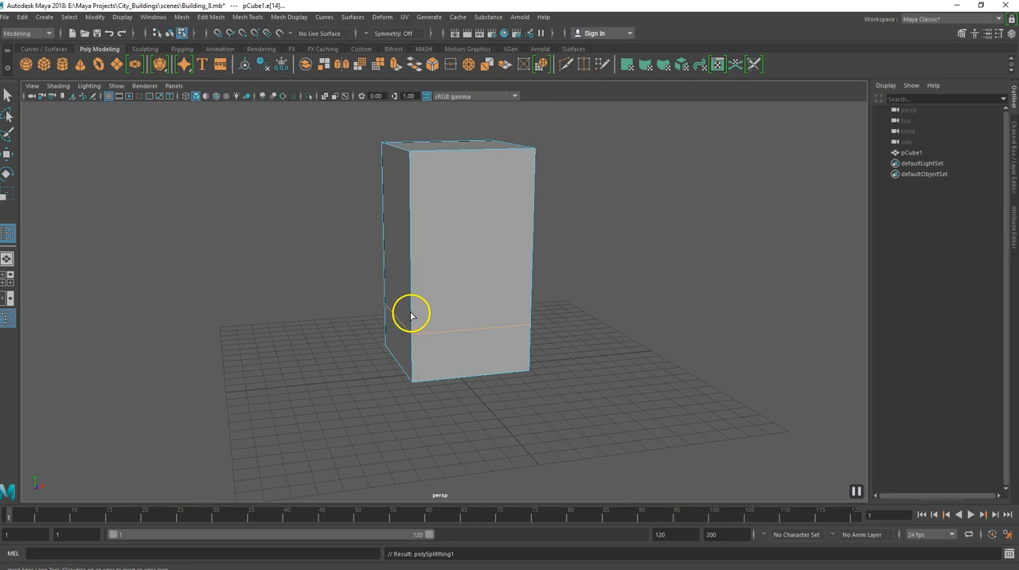
pyautogui.click(411, 315)
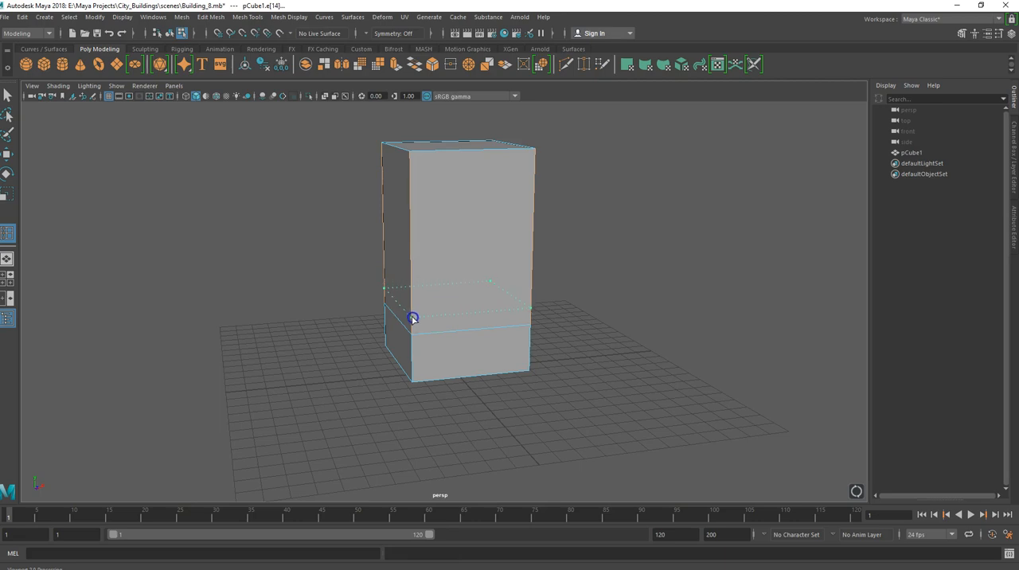
pyautogui.click(413, 319)
# Insert two closely spaced horizontal edge loops around the block just below its top edge.
pyautogui.keyDown('alt'); pyautogui.moveTo(412, 345); pyautogui.dragTo(500, 319); pyautogui.keyUp('alt')
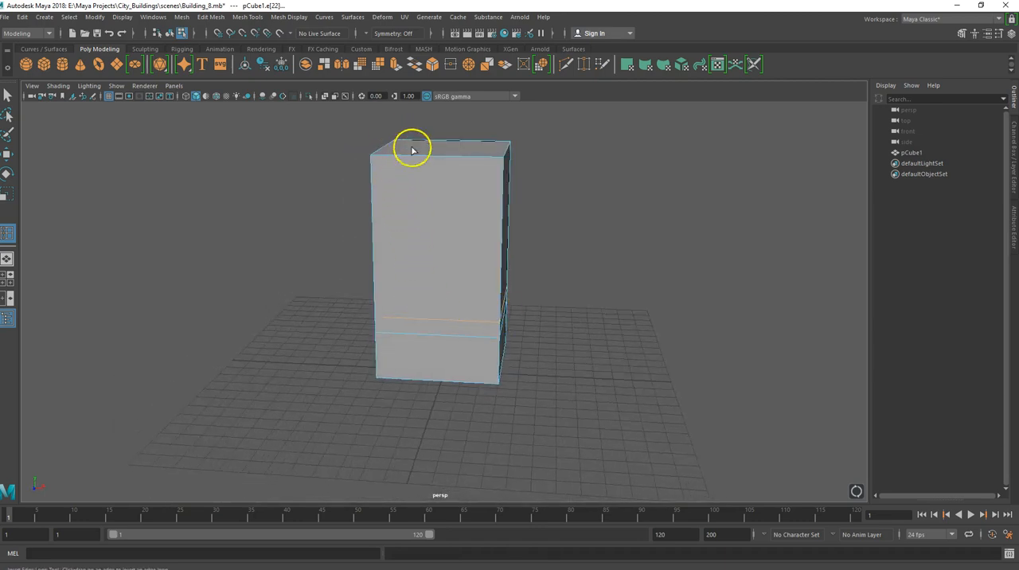
pyautogui.keyDown('alt'); pyautogui.moveTo(401, 182); pyautogui.dragTo(394, 212); pyautogui.keyUp('alt')
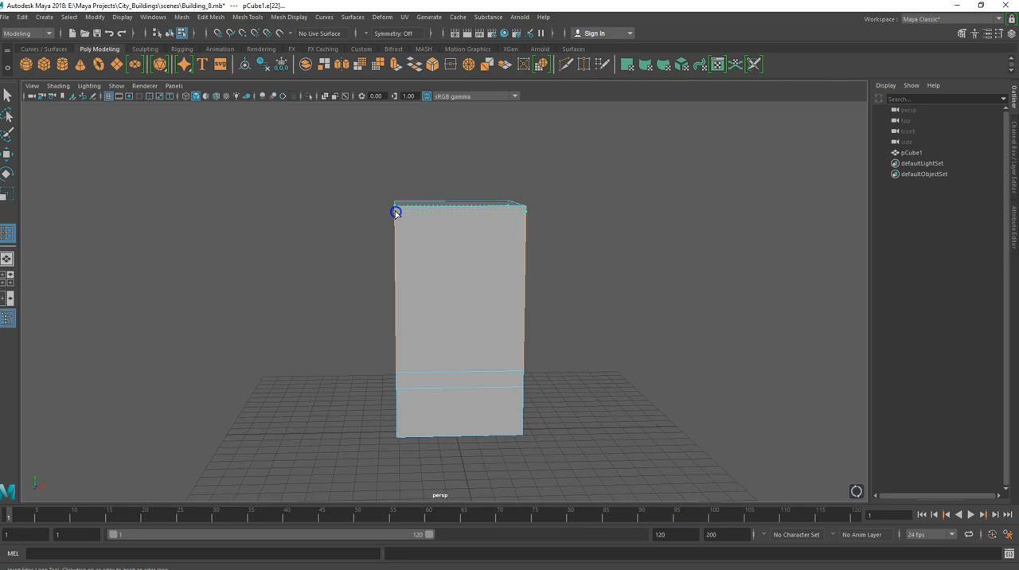
pyautogui.moveTo(394, 209); pyautogui.dragTo(395, 209)
pyautogui.keyDown('alt'); pyautogui.moveTo(402, 250); pyautogui.dragTo(428, 222); pyautogui.keyUp('alt')
pyautogui.keyDown('alt'); pyautogui.moveTo(470, 263); pyautogui.dragTo(437, 265); pyautogui.keyUp('alt')
pyautogui.moveTo(414, 362)
pyautogui.keyDown('alt'); pyautogui.mouseDown()
pyautogui.moveTo(416, 336)
pyautogui.moveTo(415, 348)
pyautogui.mouseUp(); pyautogui.keyUp('alt')
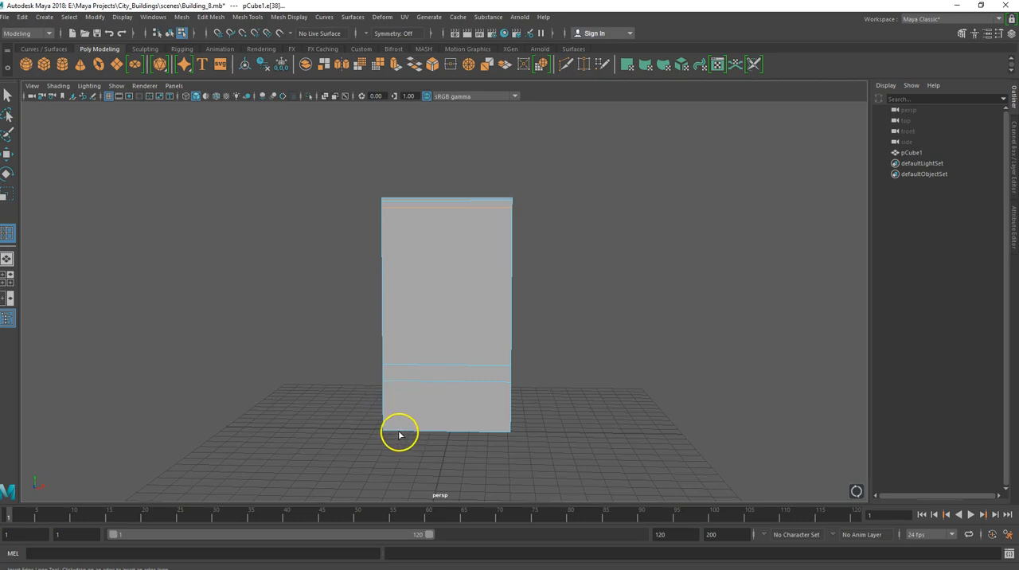
# Insert two vertical edge loops on the block's front face, one close to each side edge.
pyautogui.click(391, 434)
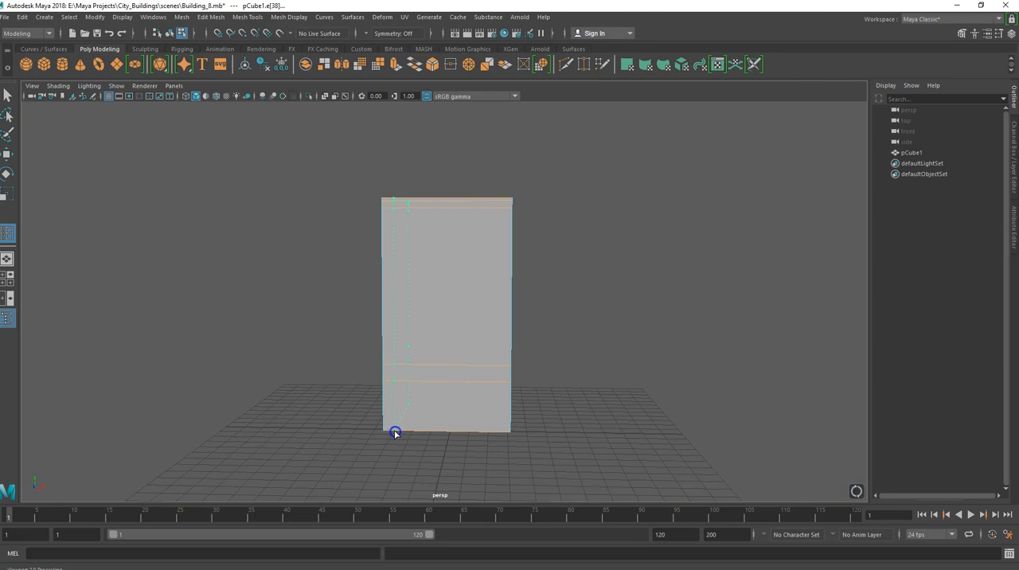
pyautogui.moveTo(395, 434); pyautogui.dragTo(395, 433)
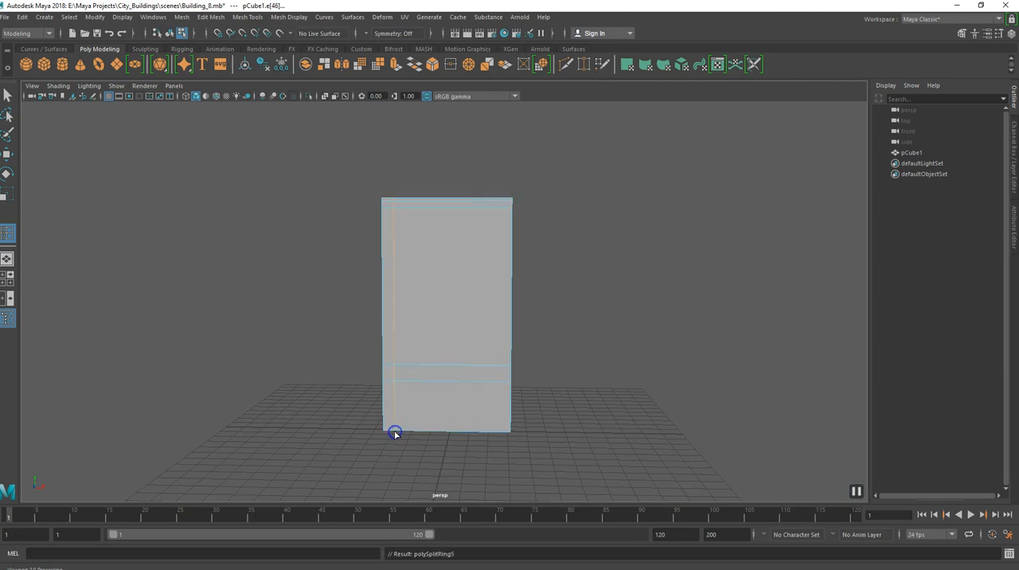
pyautogui.click(503, 433)
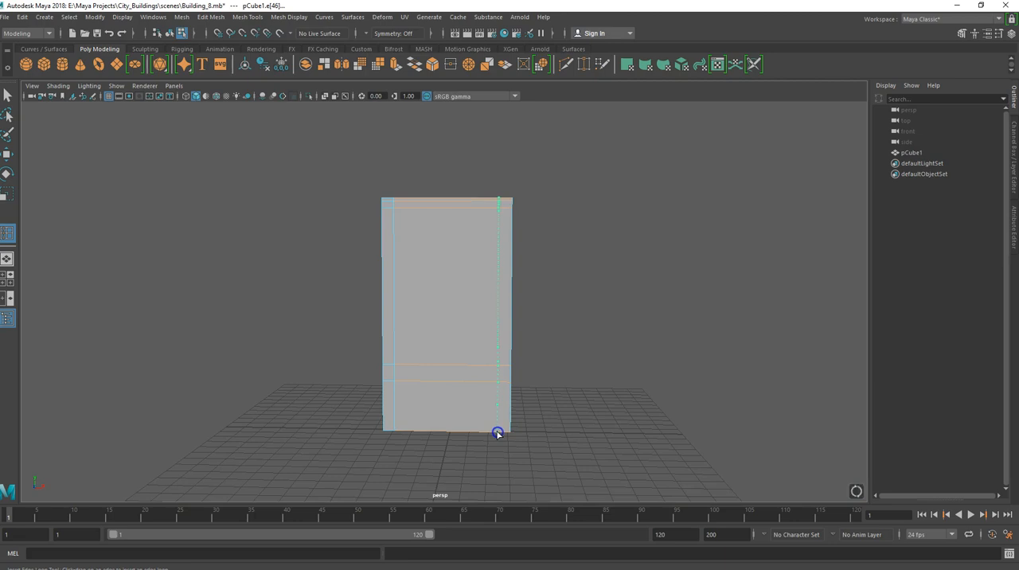
pyautogui.moveTo(453, 445)
pyautogui.keyDown('alt'); pyautogui.mouseDown()
pyautogui.moveTo(438, 445)
pyautogui.moveTo(462, 445)
pyautogui.moveTo(447, 434)
pyautogui.mouseUp(); pyautogui.keyUp('alt')
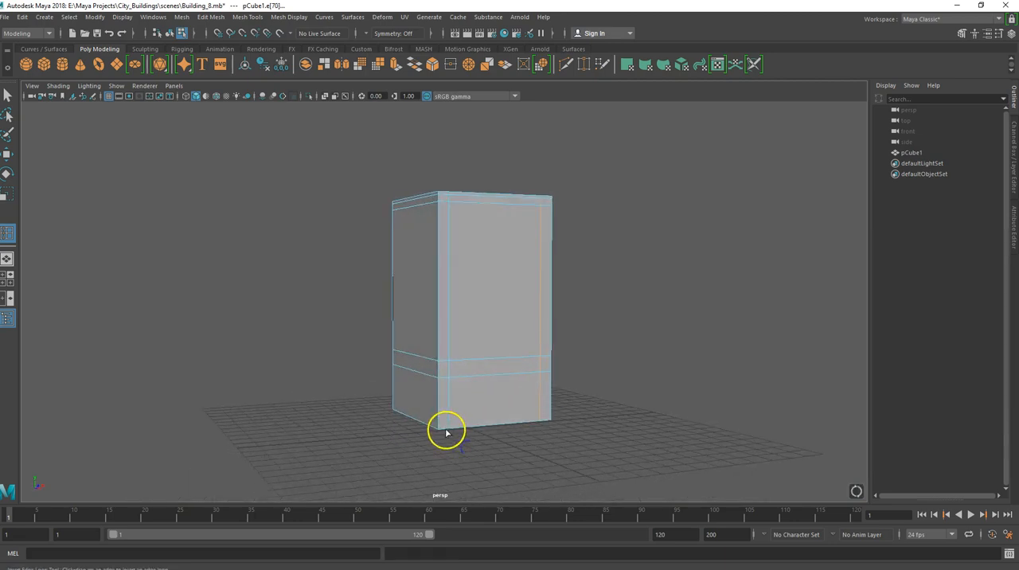
# Insert a horizontal edge loop just above the block's base and two vertical loops on the side face, one near each edge.
pyautogui.click(438, 427)
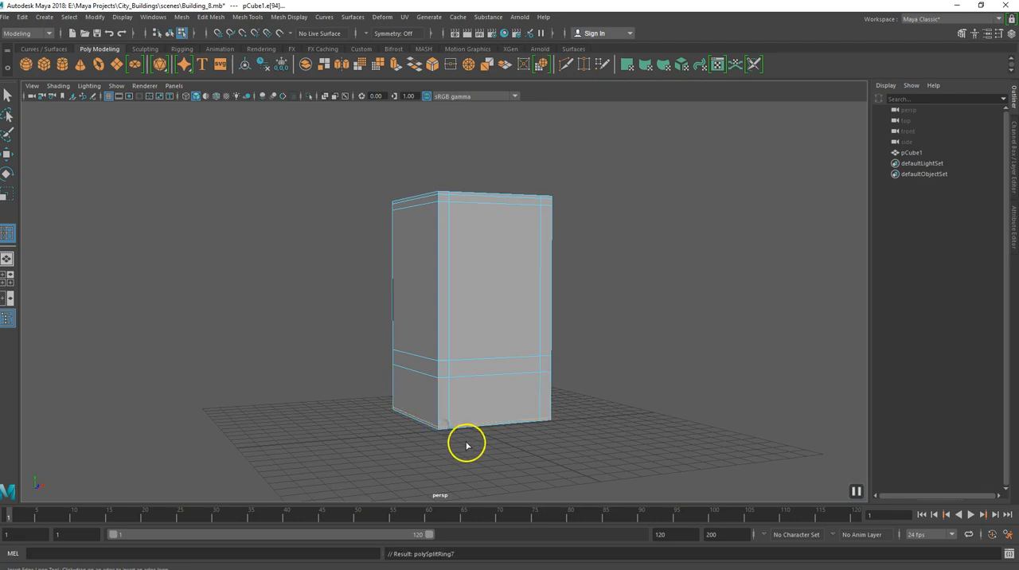
pyautogui.keyDown('alt'); pyautogui.moveTo(464, 444); pyautogui.dragTo(393, 478); pyautogui.keyUp('alt')
pyautogui.scroll(4, 420, 436)
pyautogui.keyDown('alt'); pyautogui.moveTo(411, 409); pyautogui.dragTo(368, 414); pyautogui.keyUp('alt')
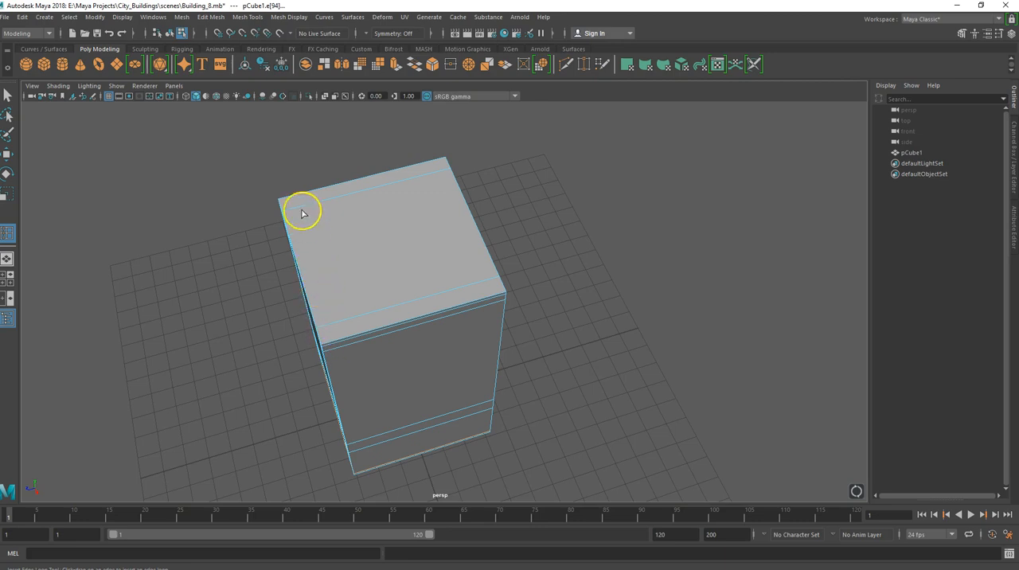
pyautogui.click(329, 344)
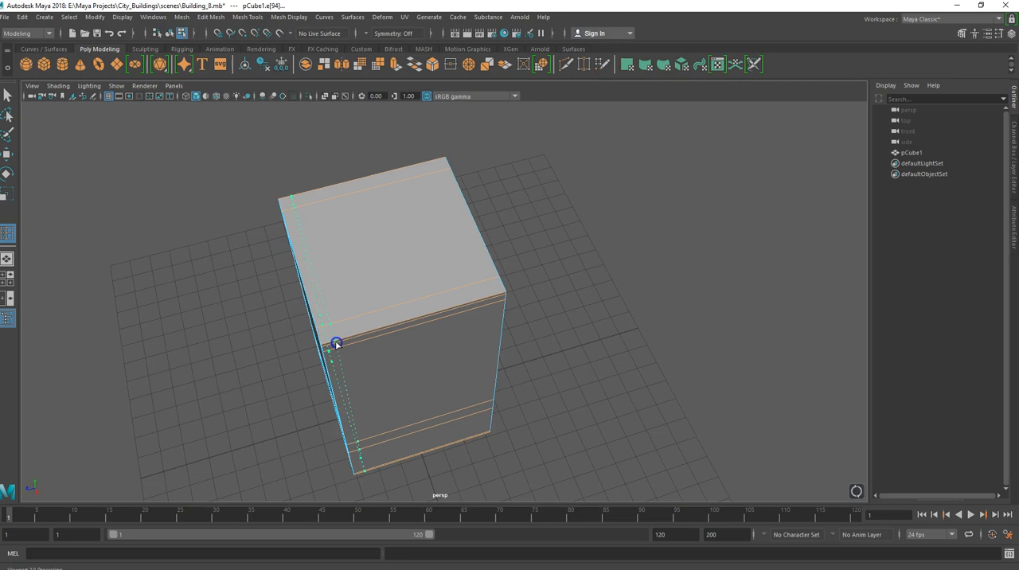
pyautogui.moveTo(336, 344); pyautogui.dragTo(335, 343)
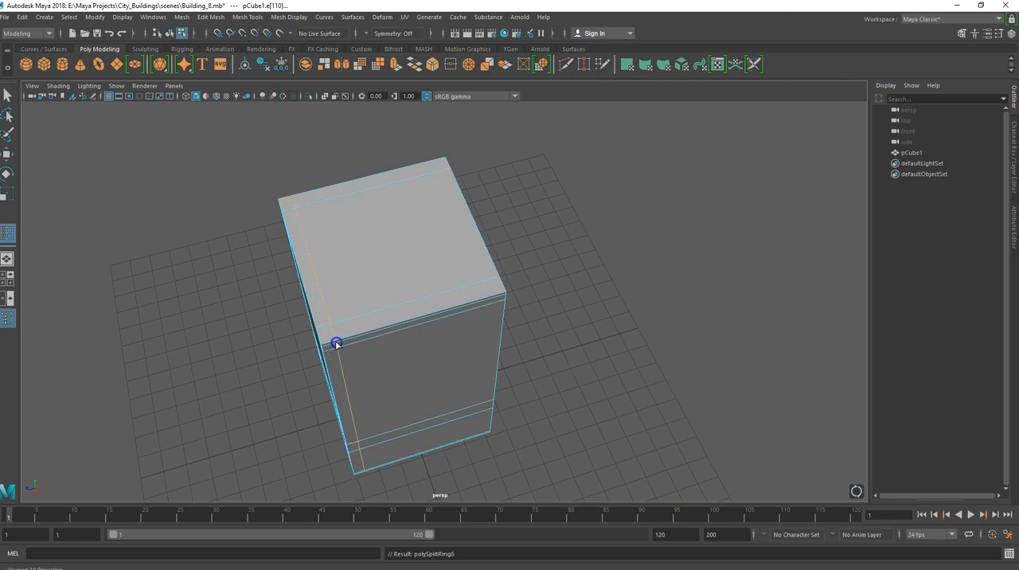
pyautogui.click(495, 298)
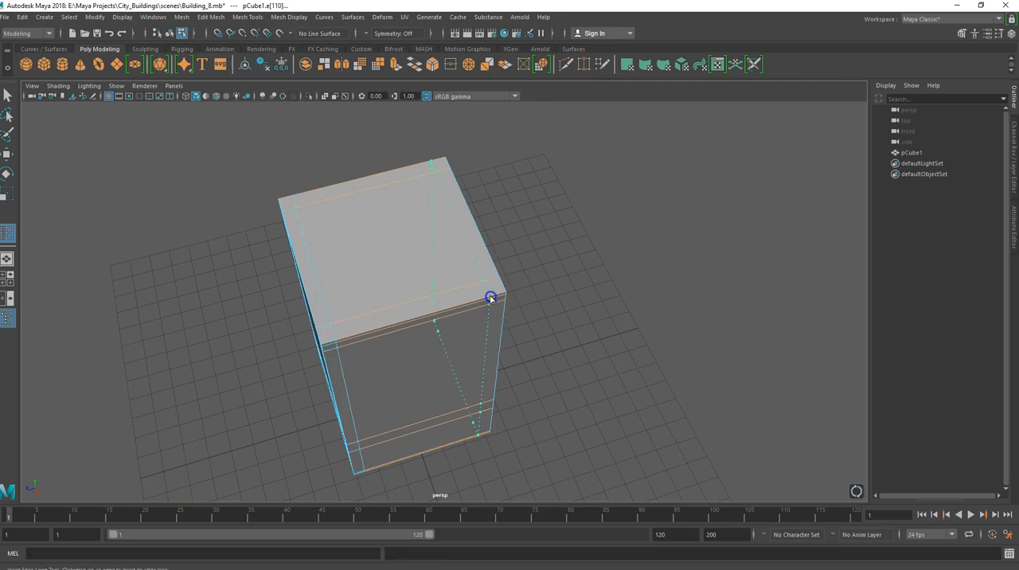
# Move the last inserted vertical edge loop slightly outward so its margin matches the one at the opposite edge.
pyautogui.keyDown('alt'); pyautogui.moveTo(428, 325); pyautogui.dragTo(403, 344); pyautogui.keyUp('alt')
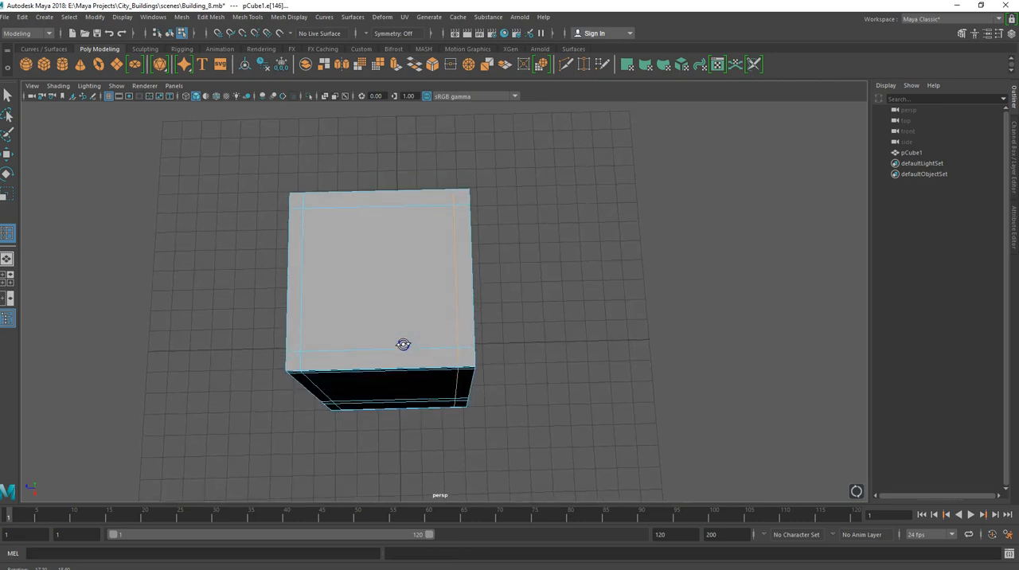
pyautogui.press('w')
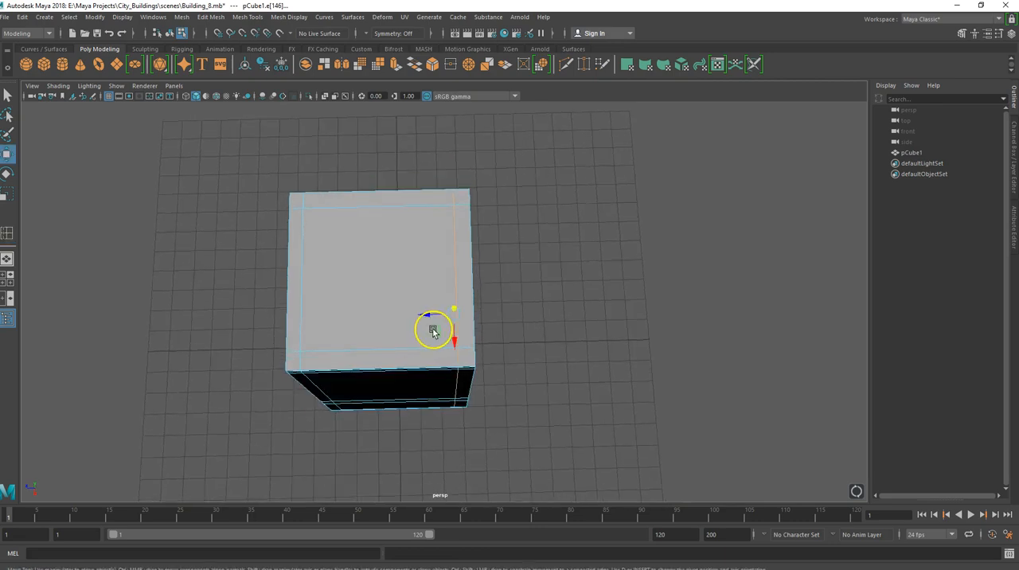
pyautogui.moveTo(427, 317); pyautogui.dragTo(428, 317)
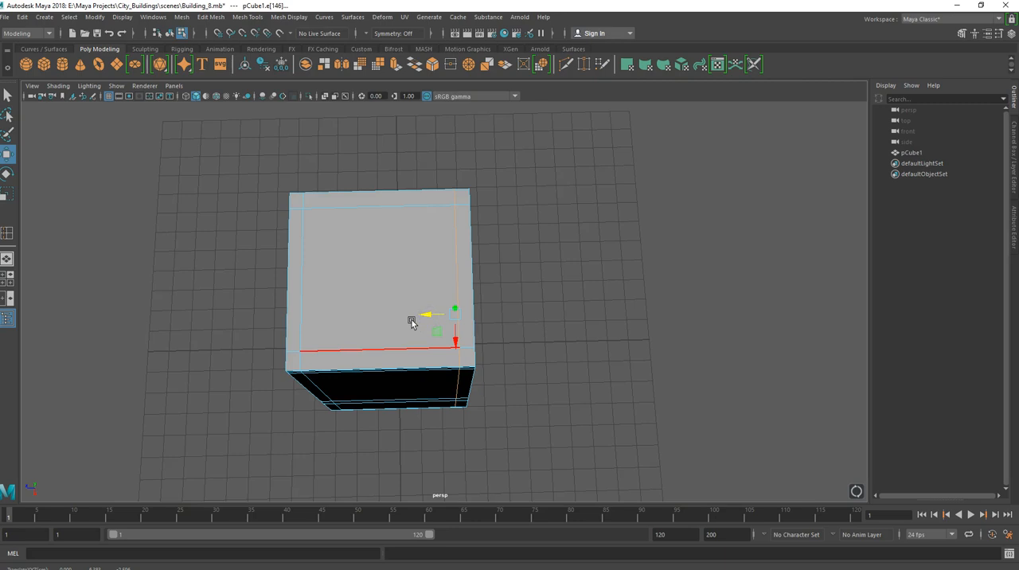
pyautogui.keyDown('alt'); pyautogui.moveTo(350, 329); pyautogui.dragTo(357, 268); pyautogui.keyUp('alt')
pyautogui.press('q')
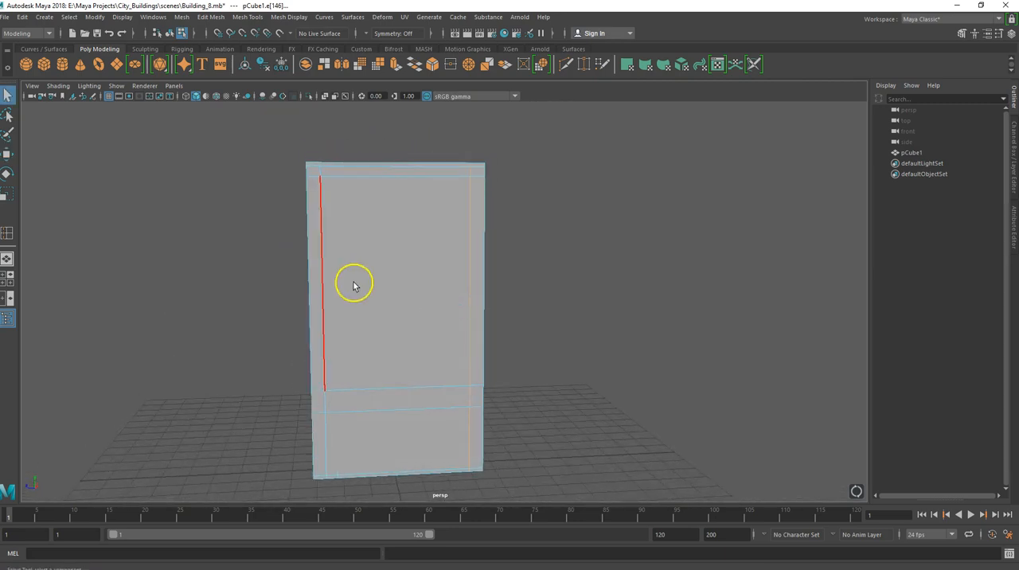
# Extrude the three faces of the narrow band above the ground floor on the side face and pull them outward as a ledge.
pyautogui.keyDown('alt'); pyautogui.moveTo(345, 316); pyautogui.dragTo(457, 305); pyautogui.keyUp('alt')
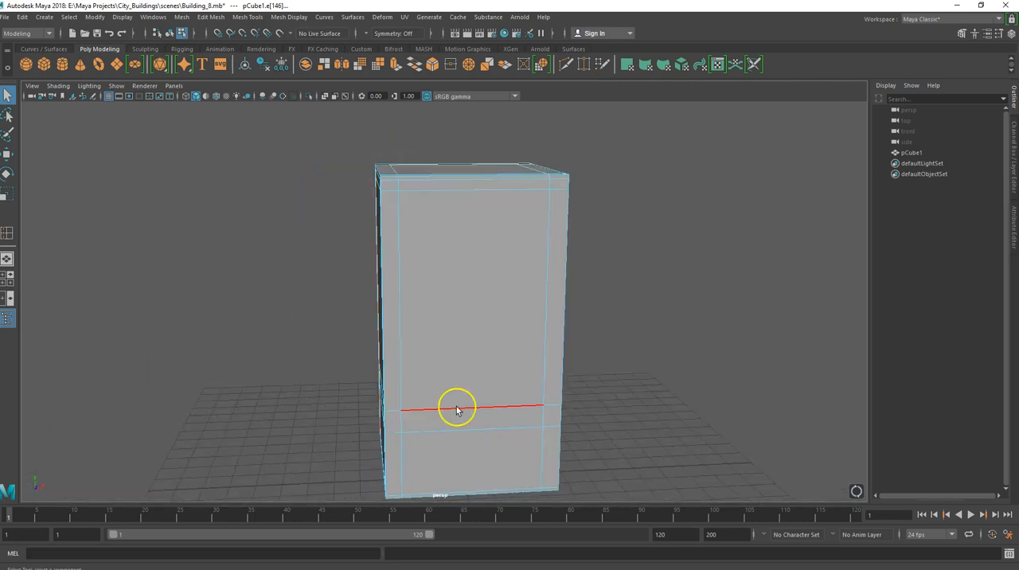
pyautogui.keyDown('alt'); pyautogui.moveTo(486, 382); pyautogui.dragTo(383, 371); pyautogui.keyUp('alt')
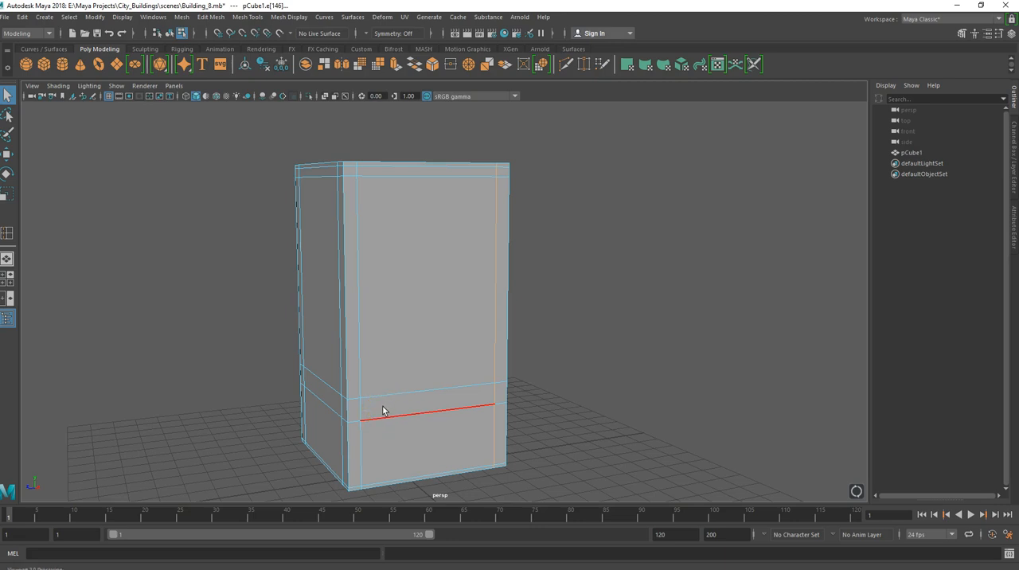
pyautogui.rightClick(387, 408)
pyautogui.moveTo(386, 407); pyautogui.dragTo(387, 299, button='right')
pyautogui.click(402, 407)
pyautogui.keyDown('shift'); pyautogui.click(354, 411); pyautogui.keyUp('shift')
pyautogui.keyDown('shift'); pyautogui.click(498, 394); pyautogui.keyUp('shift')
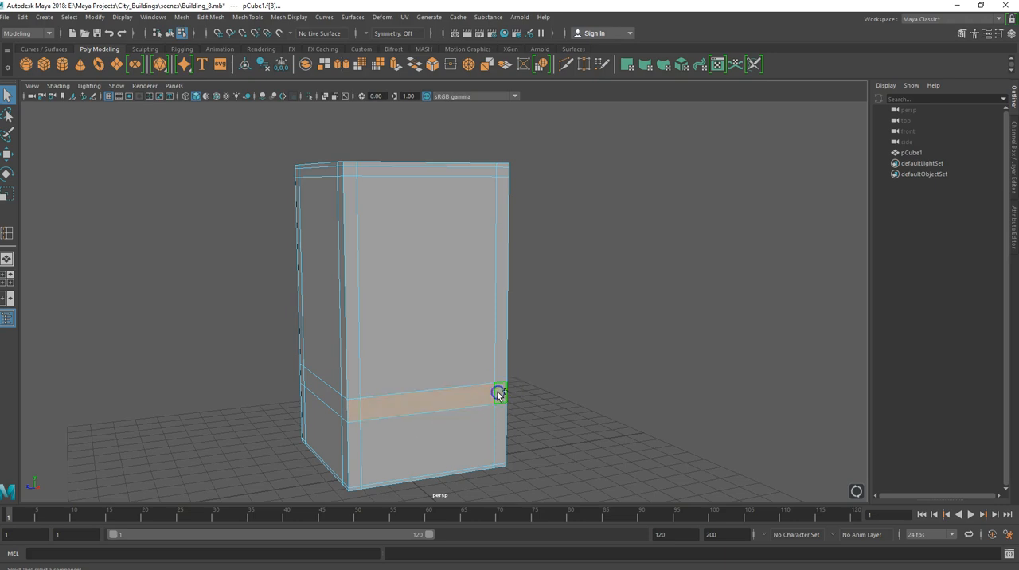
pyautogui.keyDown('alt'); pyautogui.moveTo(419, 438); pyautogui.dragTo(467, 432); pyautogui.keyUp('alt')
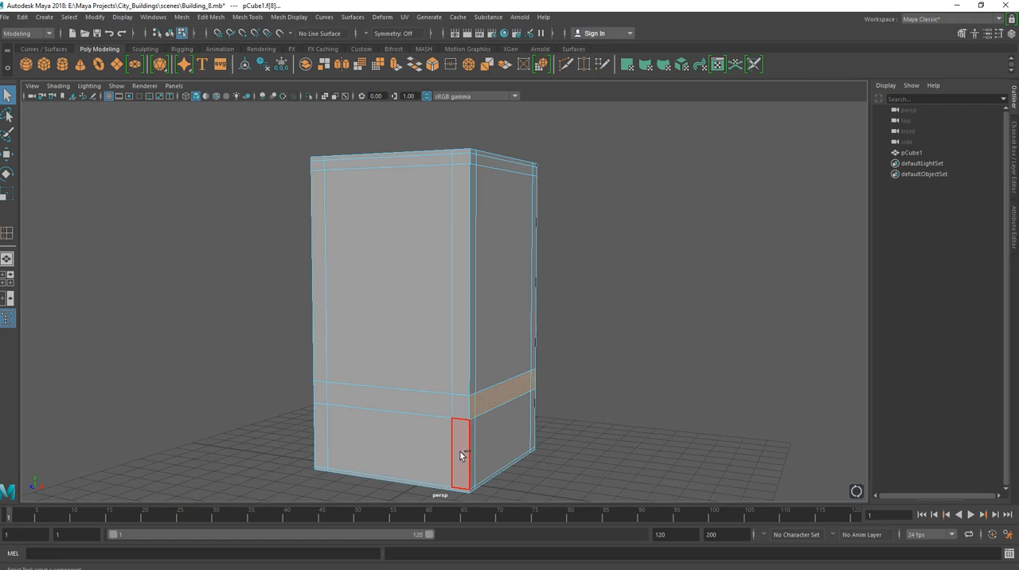
pyautogui.hotkey('ctrl', 'e')
pyautogui.press('w')
pyautogui.moveTo(532, 400); pyautogui.dragTo(552, 400)
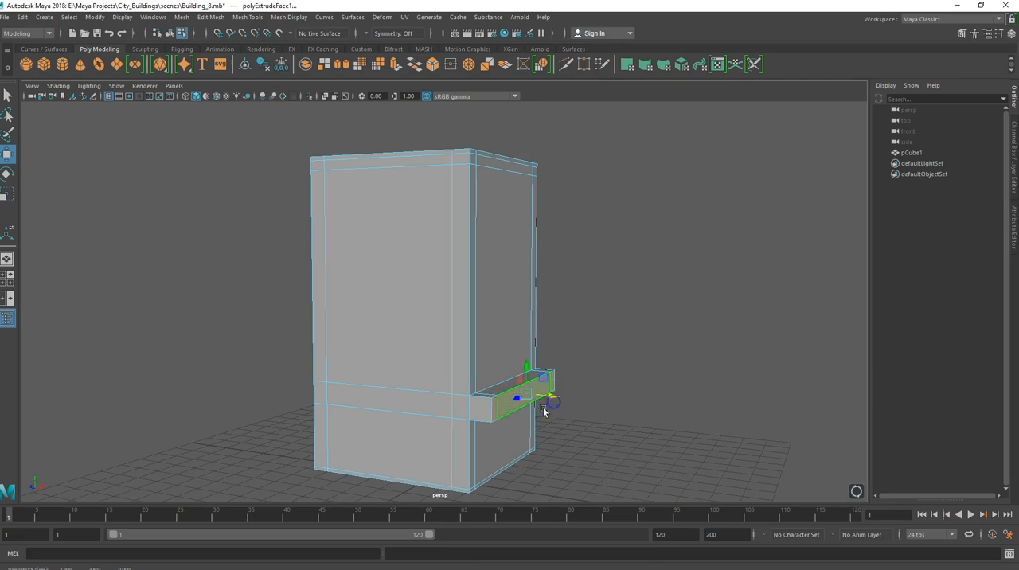
# Extrude the large ground-floor face on the adjoining front side and push it slightly inward as a recess.
pyautogui.keyDown('alt'); pyautogui.moveTo(466, 422); pyautogui.dragTo(494, 420); pyautogui.keyUp('alt')
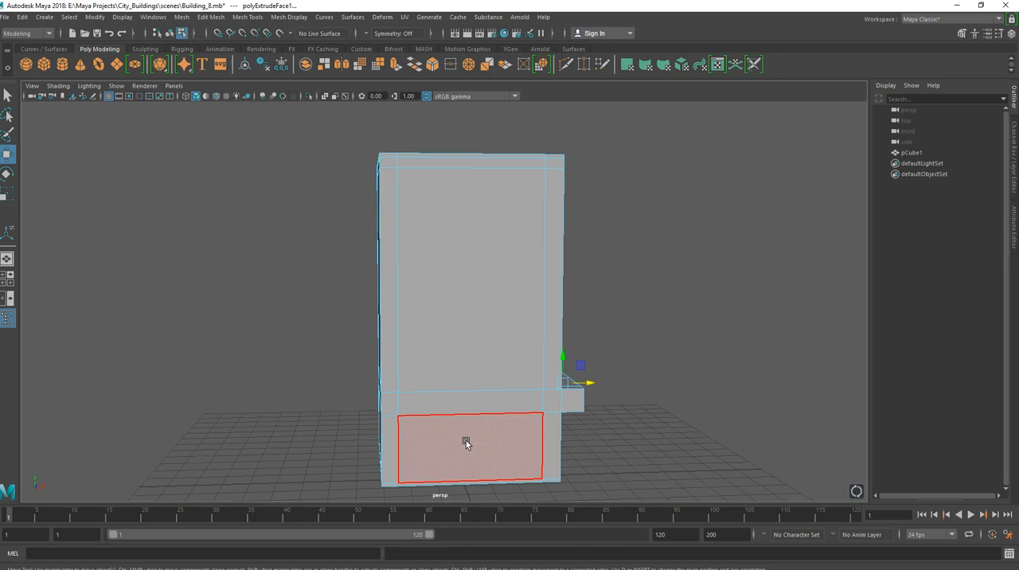
pyautogui.rightClick(465, 443)
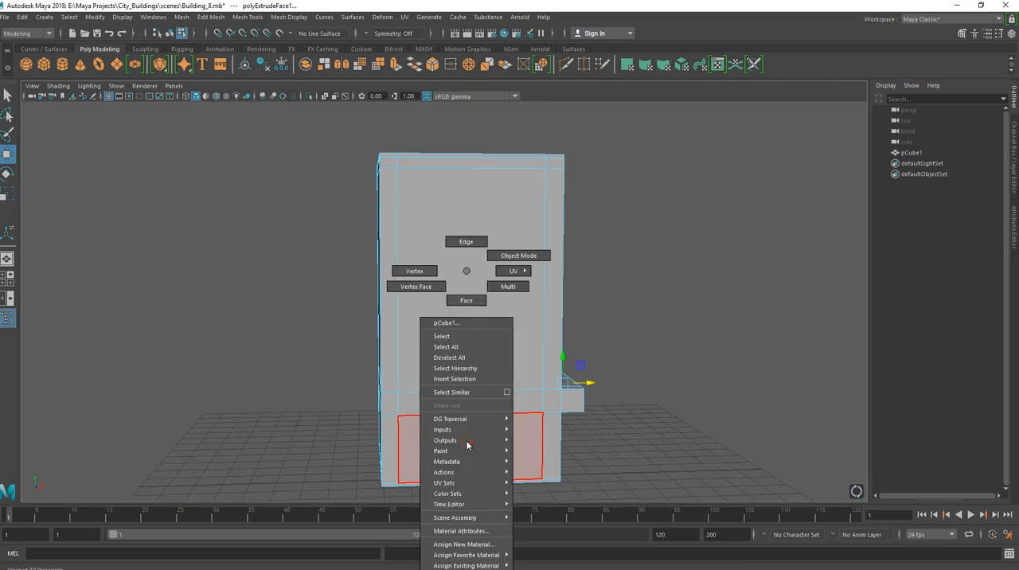
pyautogui.click(465, 300)
pyautogui.click(448, 420)
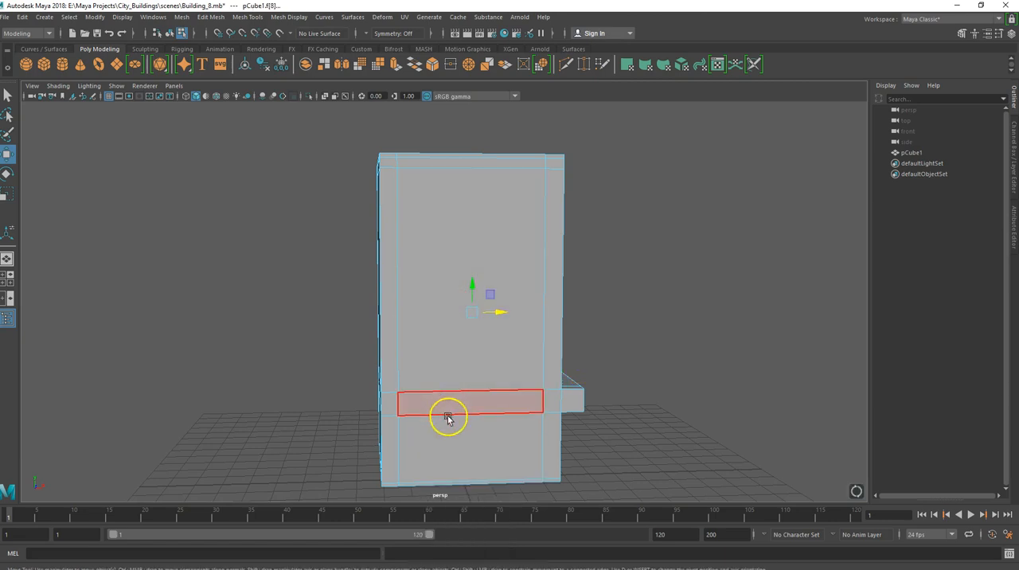
pyautogui.click(446, 441)
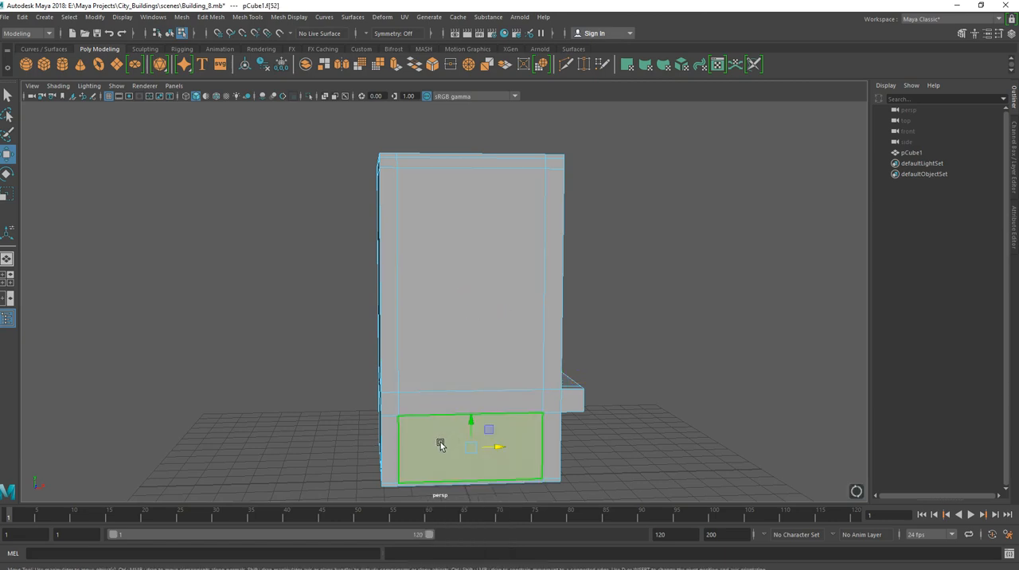
pyautogui.hotkey('ctrl', 'e')
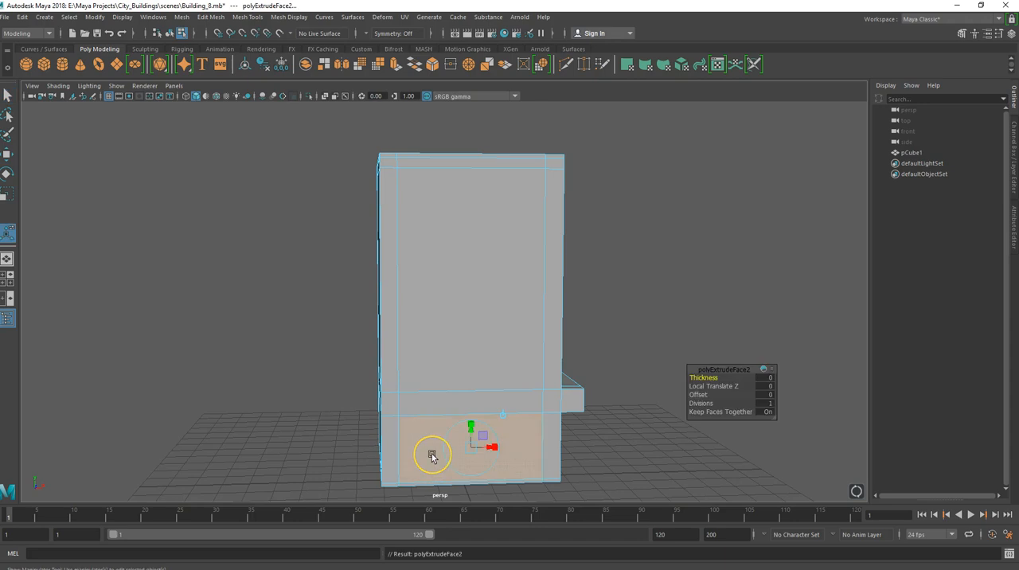
pyautogui.press('w')
pyautogui.keyDown('alt'); pyautogui.moveTo(432, 455); pyautogui.dragTo(526, 458); pyautogui.keyUp('alt')
pyautogui.moveTo(592, 433); pyautogui.dragTo(594, 437)
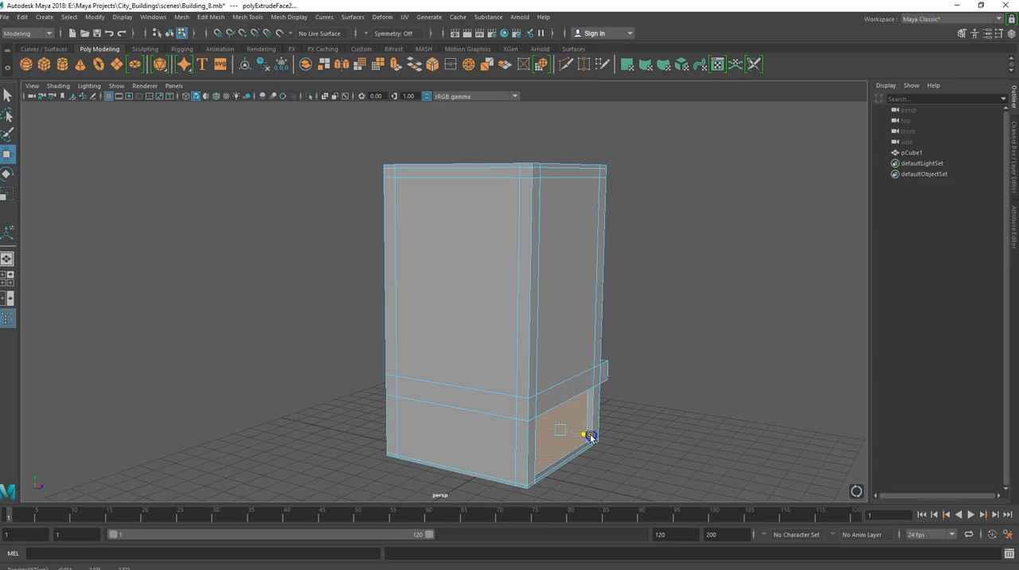
pyautogui.moveTo(592, 436); pyautogui.dragTo(588, 436)
# Extrude the full row of band faces above the recessed ground-floor panel and pull it slightly outward.
pyautogui.keyDown('alt'); pyautogui.moveTo(530, 450); pyautogui.dragTo(405, 336); pyautogui.keyUp('alt')
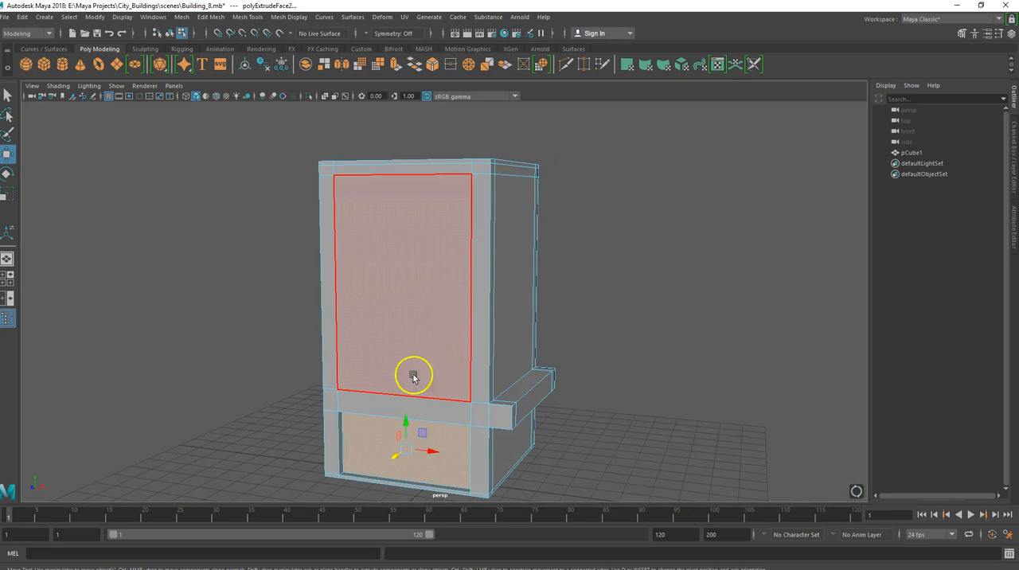
pyautogui.click(457, 416)
pyautogui.click(346, 400)
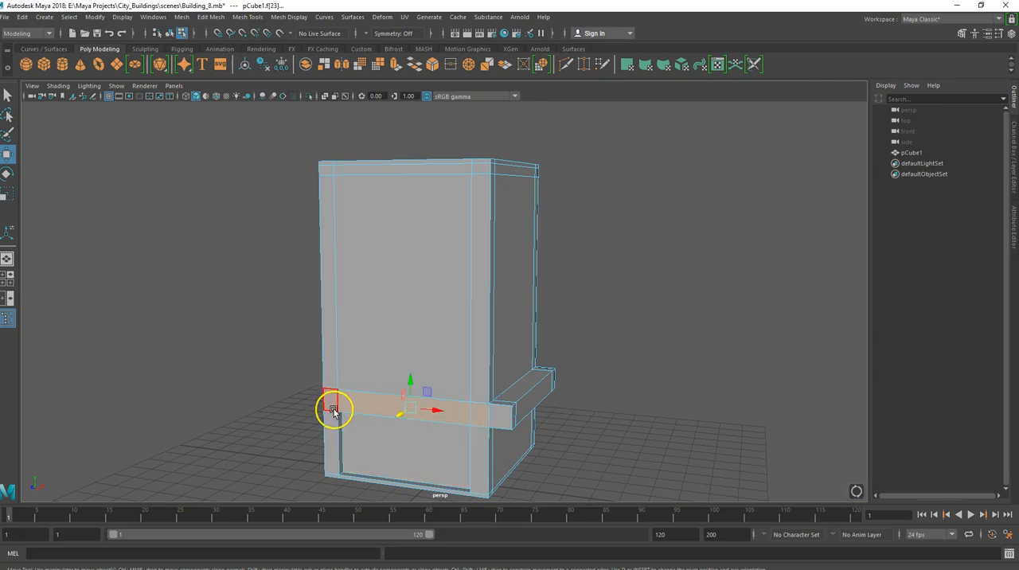
pyautogui.keyDown('shift'); pyautogui.click(334, 409); pyautogui.keyUp('shift')
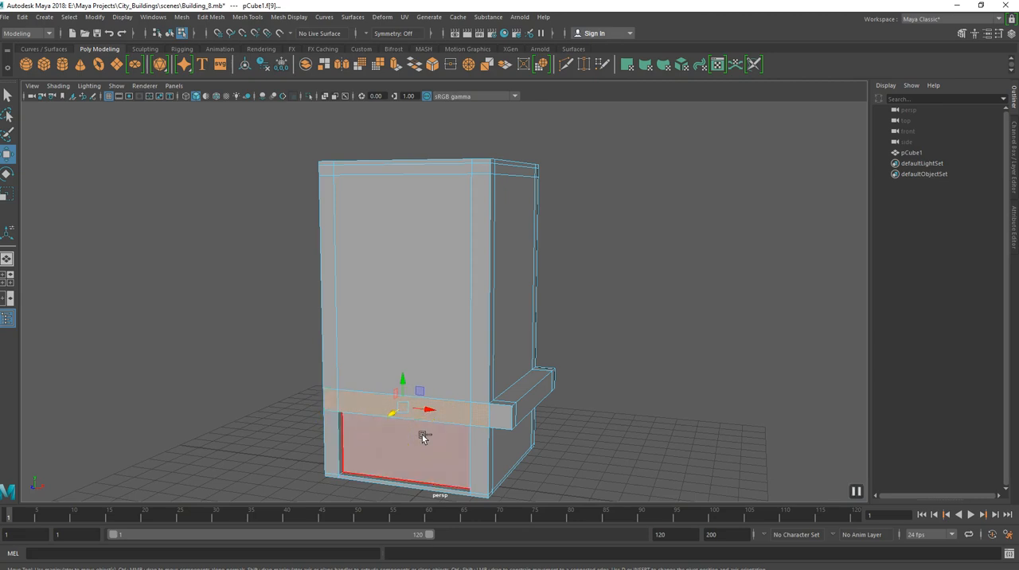
pyautogui.hotkey('ctrl', 'e')
pyautogui.press('w')
pyautogui.click(392, 413)
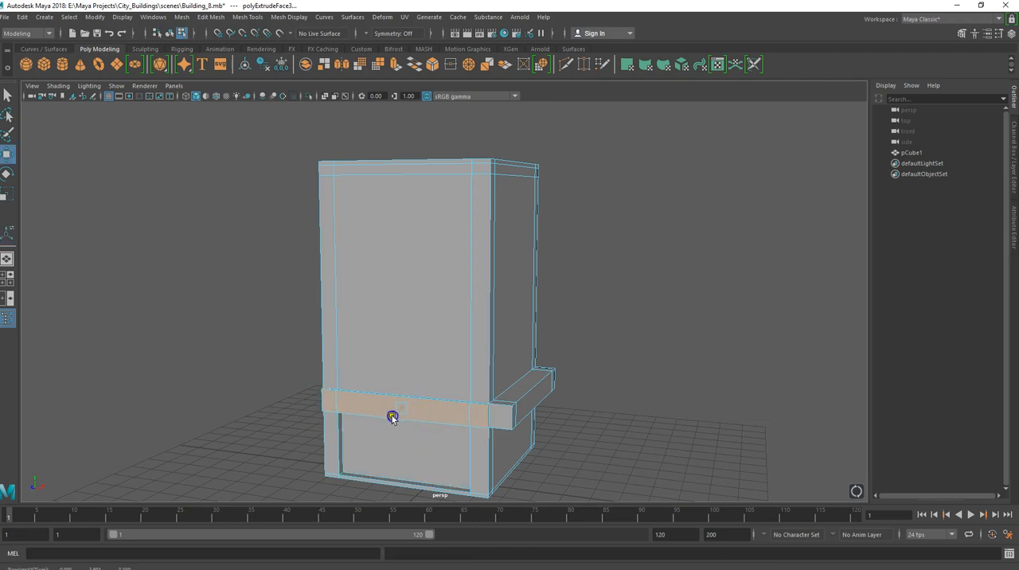
# Select the band faces above the ground floor on the block's remaining two sides, including the corner faces.
pyautogui.keyDown('alt'); pyautogui.moveTo(330, 428); pyautogui.dragTo(502, 419); pyautogui.keyUp('alt')
pyautogui.click(478, 428)
pyautogui.click(553, 405)
pyautogui.click(488, 404)
pyautogui.click(421, 392)
pyautogui.keyDown('alt'); pyautogui.moveTo(404, 422); pyautogui.dragTo(487, 388); pyautogui.keyUp('alt')
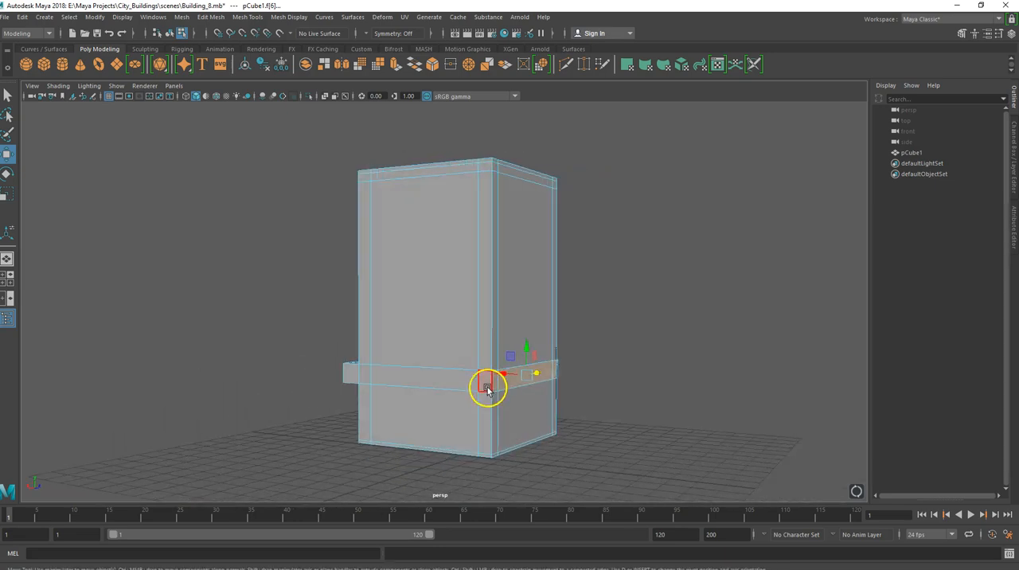
pyautogui.keyDown('shift'); pyautogui.click(375, 370); pyautogui.keyUp('shift')
pyautogui.keyDown('shift'); pyautogui.click(356, 374); pyautogui.keyUp('shift')
pyautogui.keyDown('alt'); pyautogui.moveTo(369, 406); pyautogui.dragTo(327, 416); pyautogui.keyUp('alt')
# Try extruding the selected band faces of both sides together, and undo the extrusion.
pyautogui.hotkey('ctrl', 'e')
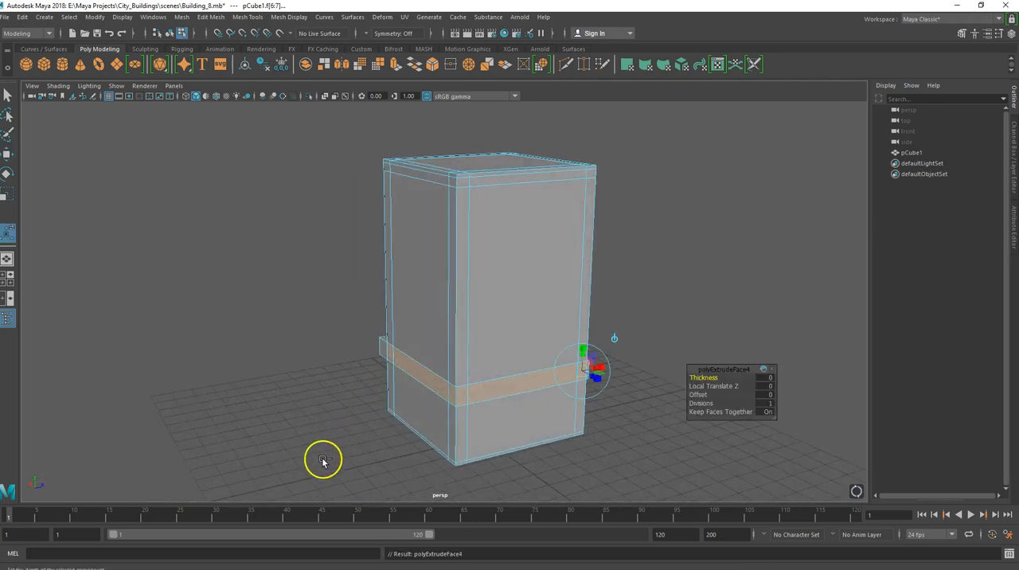
pyautogui.press('w')
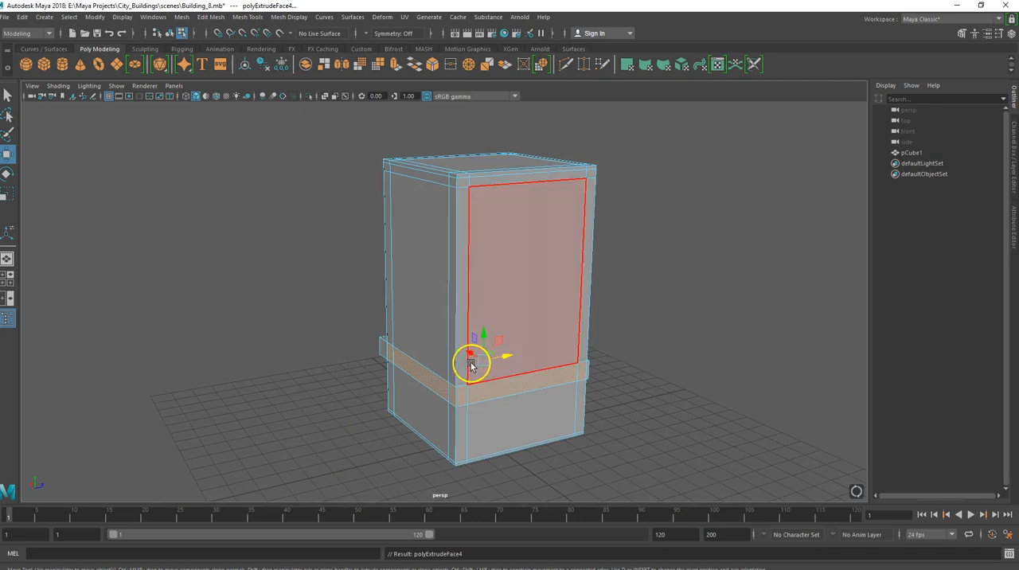
pyautogui.hotkey('ctrl', 'z')
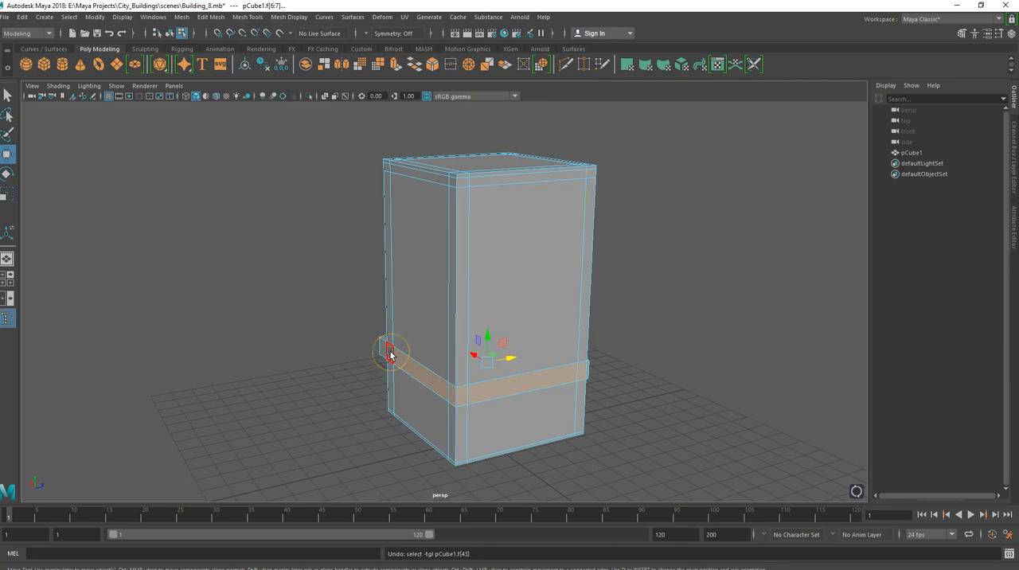
# Retry extruding the two adjoining band strips by moving and scaling them along their local axes, and undo the attempt.
pyautogui.hotkey('ctrl', 'e')
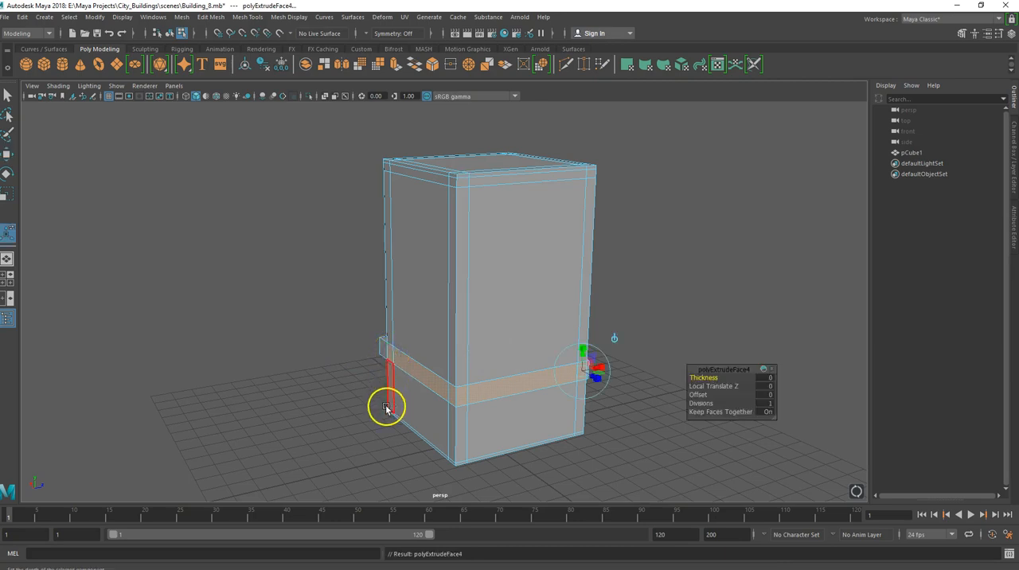
pyautogui.click(605, 369)
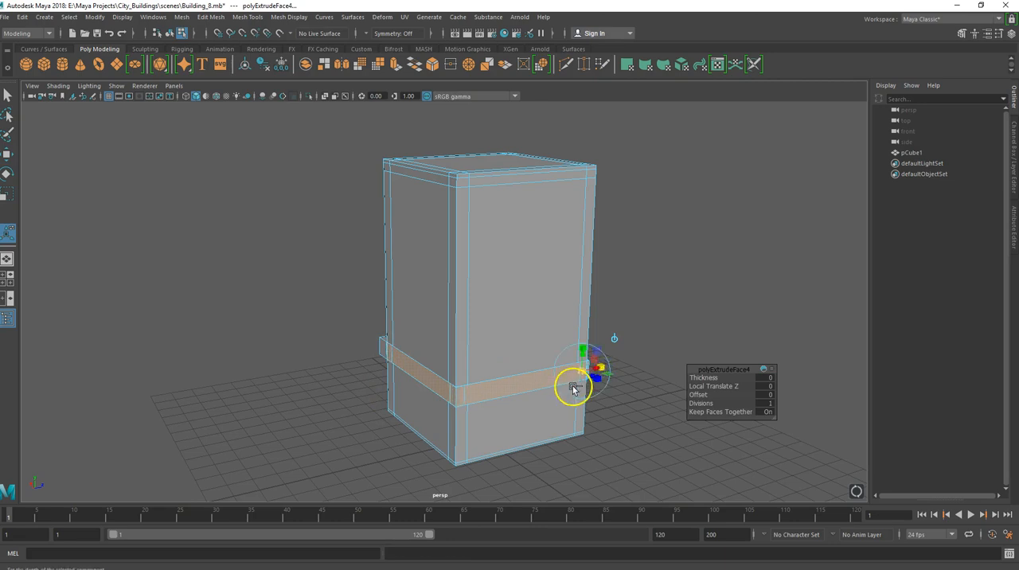
pyautogui.keyDown('alt'); pyautogui.moveTo(478, 409); pyautogui.dragTo(412, 411); pyautogui.keyUp('alt')
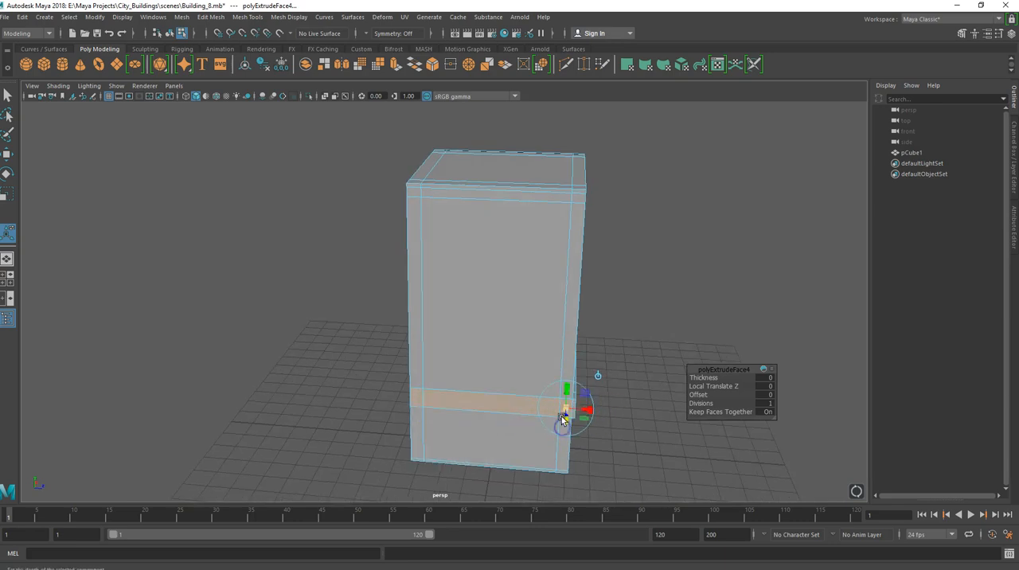
pyautogui.keyDown('alt'); pyautogui.moveTo(514, 422); pyautogui.dragTo(581, 363); pyautogui.keyUp('alt')
pyautogui.hotkey('ctrl', 'z')
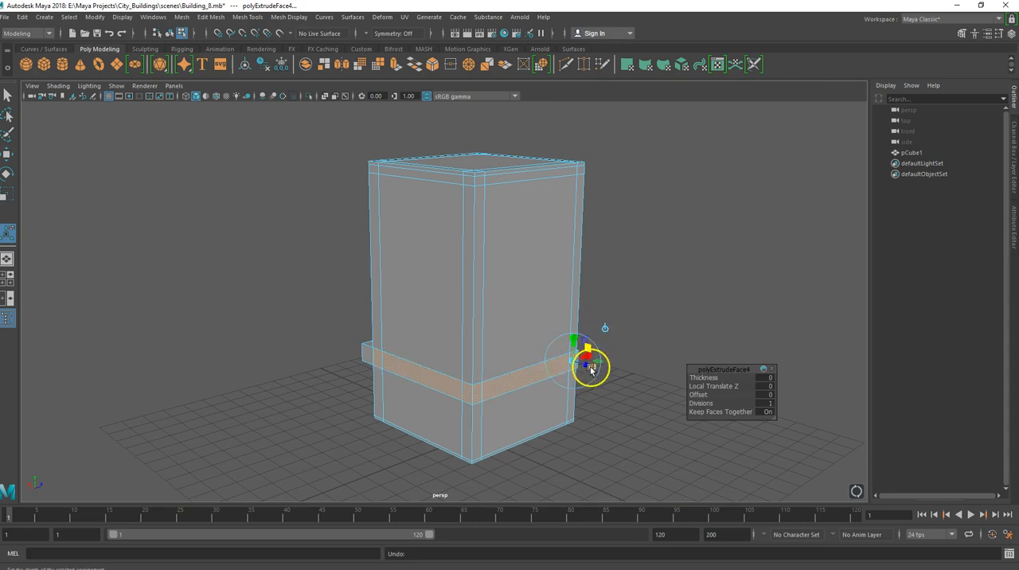
pyautogui.moveTo(593, 370); pyautogui.dragTo(594, 371)
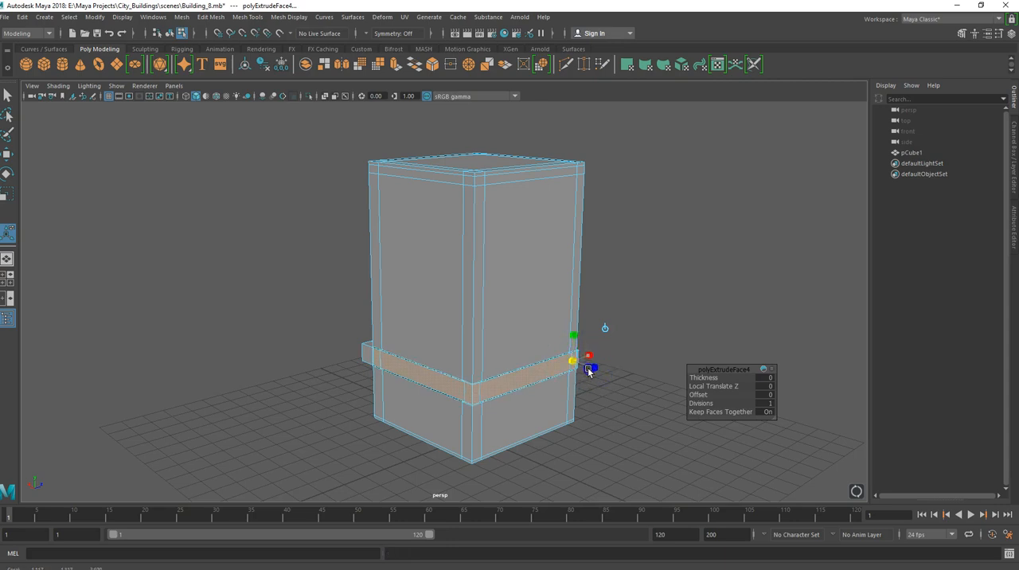
pyautogui.moveTo(589, 371); pyautogui.dragTo(588, 372)
pyautogui.hotkey('ctrl', 'z')
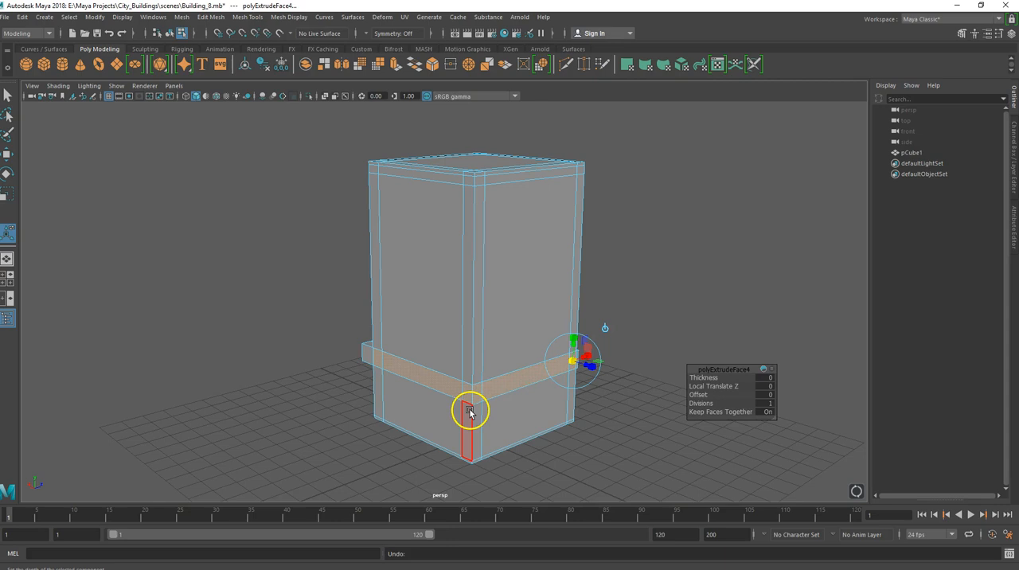
pyautogui.keyDown('alt'); pyautogui.moveTo(470, 408); pyautogui.dragTo(439, 407); pyautogui.keyUp('alt')
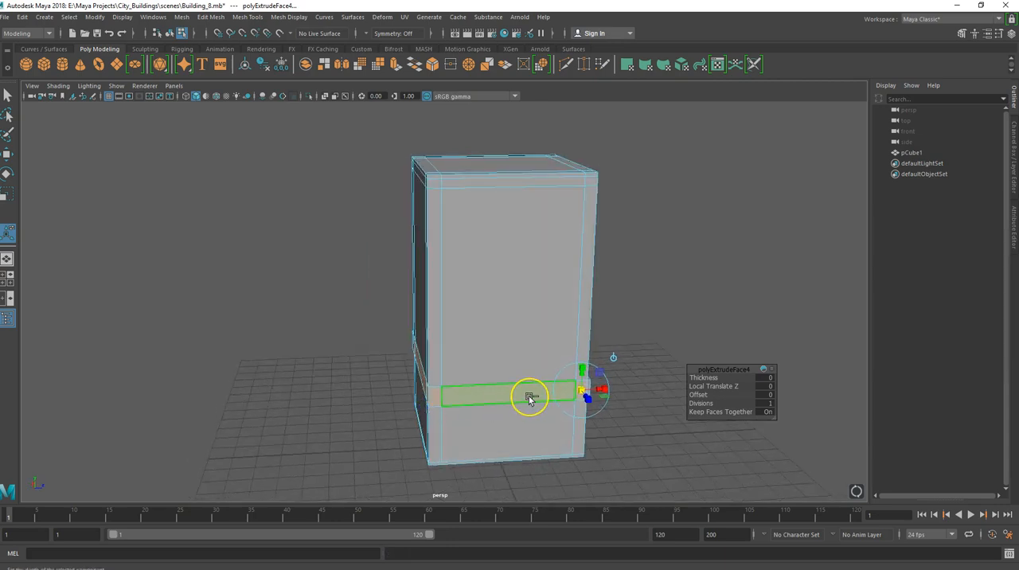
pyautogui.hotkey('ctrl', 'z')
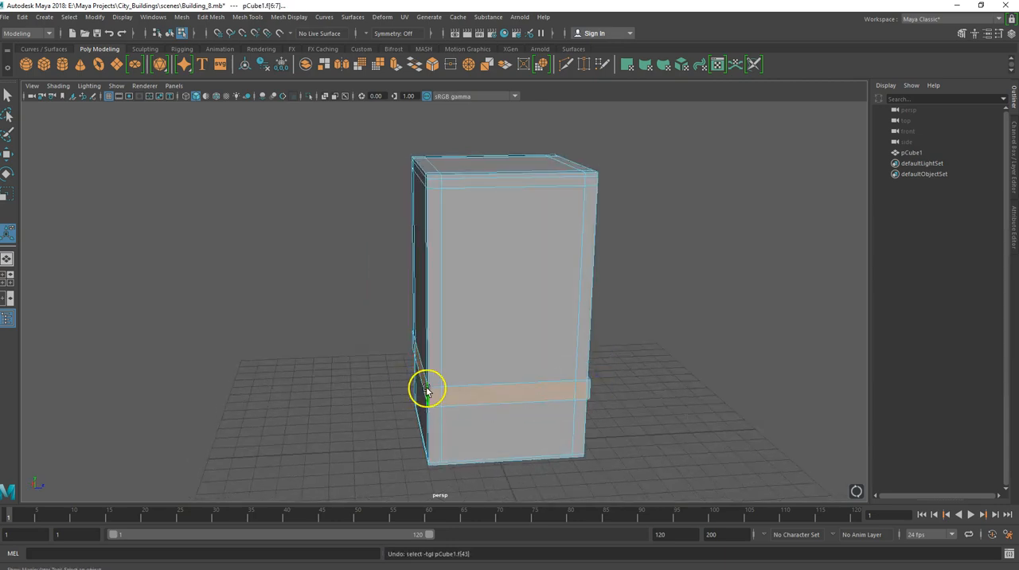
# Reduce the face selection to the band strip on a single side above the ground floor.
pyautogui.keyDown('alt'); pyautogui.moveTo(423, 389); pyautogui.dragTo(488, 400); pyautogui.keyUp('alt')
pyautogui.hotkey('ctrl', 'z')
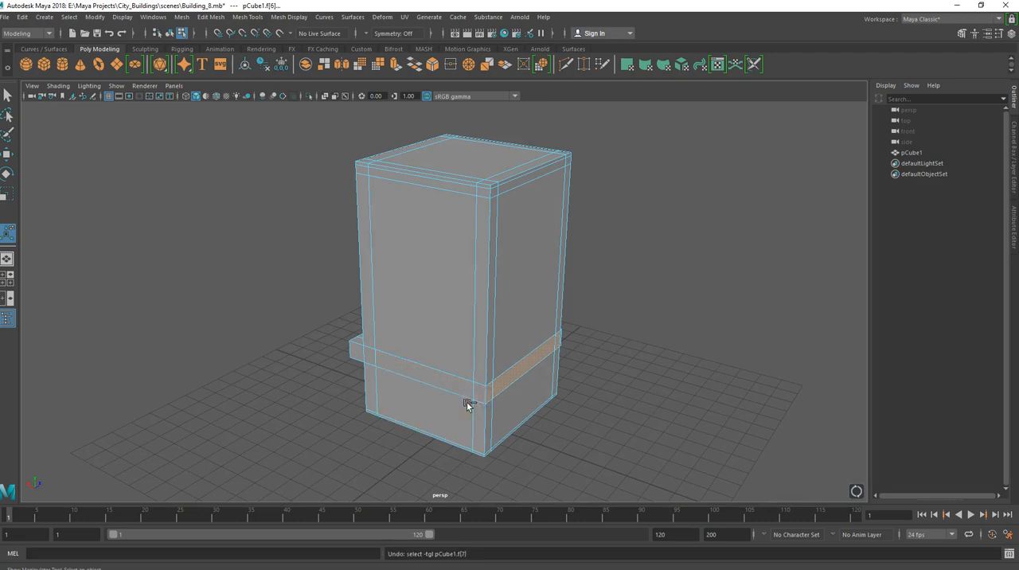
pyautogui.click(519, 374)
# Try extruding the single side's band strip and moving it outward, and undo the extrusion.
pyautogui.hotkey('ctrl', 'e')
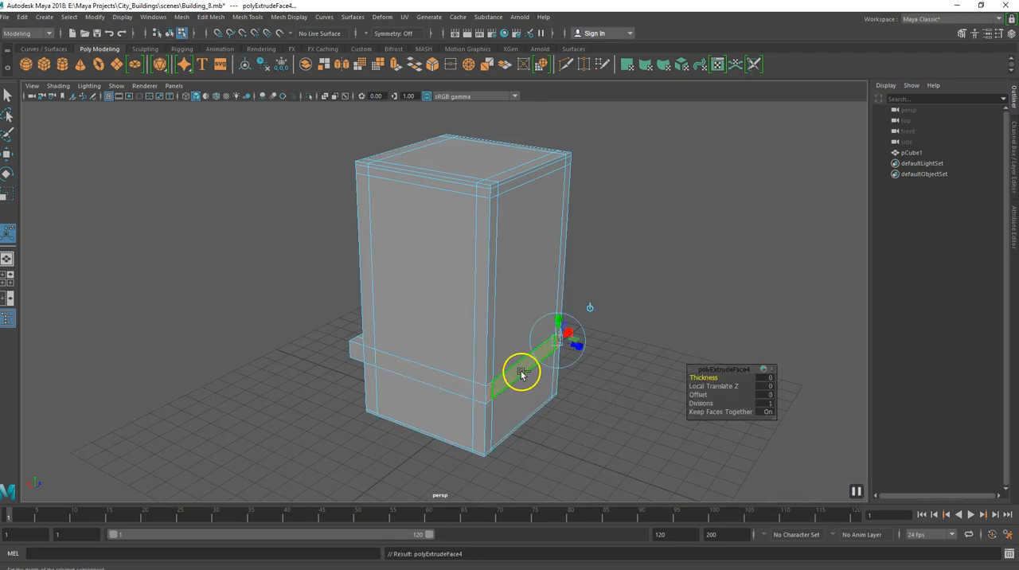
pyautogui.press('w')
pyautogui.moveTo(506, 358); pyautogui.dragTo(507, 359)
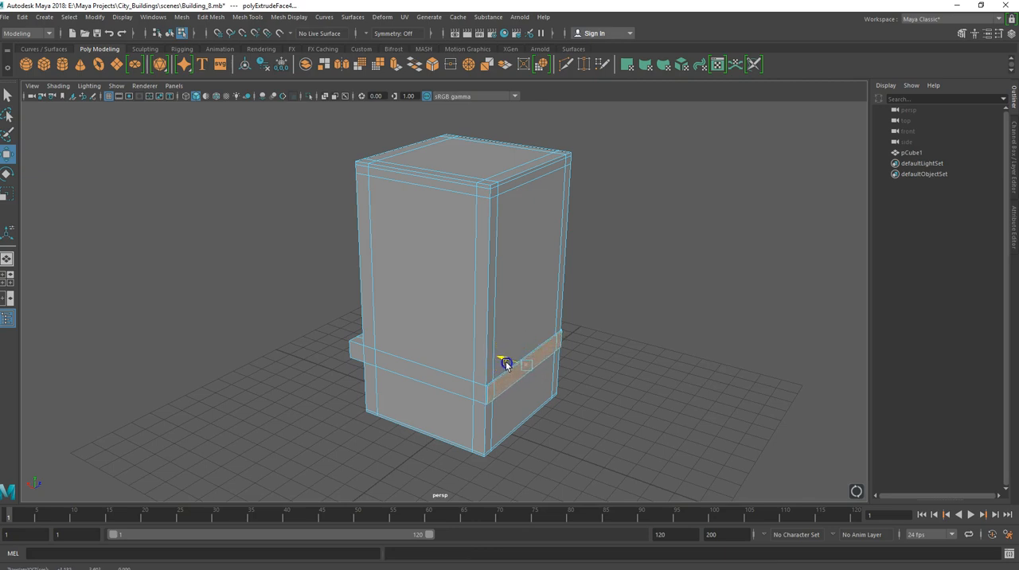
pyautogui.click(467, 390)
pyautogui.keyDown('alt'); pyautogui.moveTo(467, 390); pyautogui.dragTo(357, 382); pyautogui.keyUp('alt')
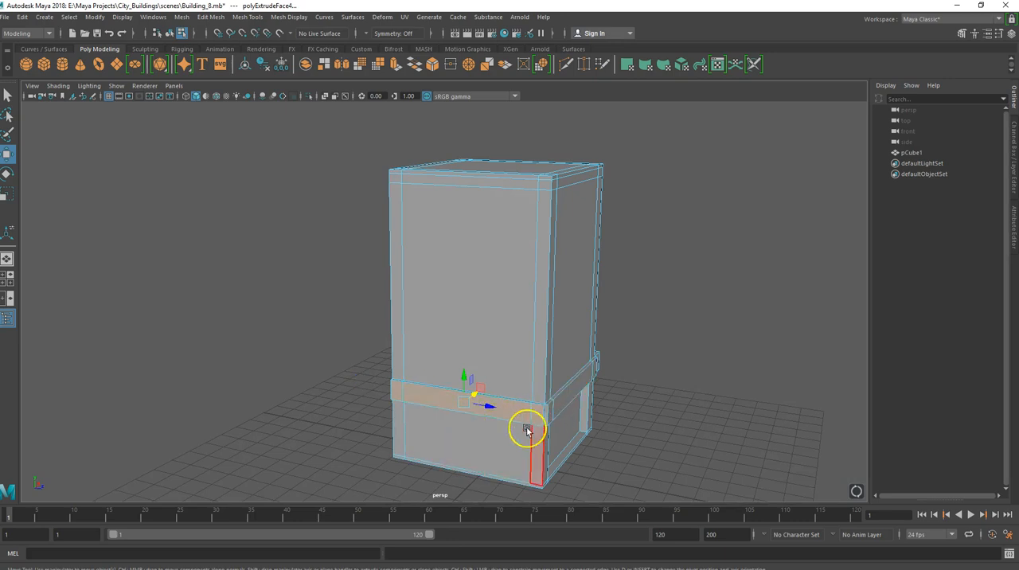
pyautogui.hotkey('ctrl', 'z')
pyautogui.hotkey('ctrl', 'z')
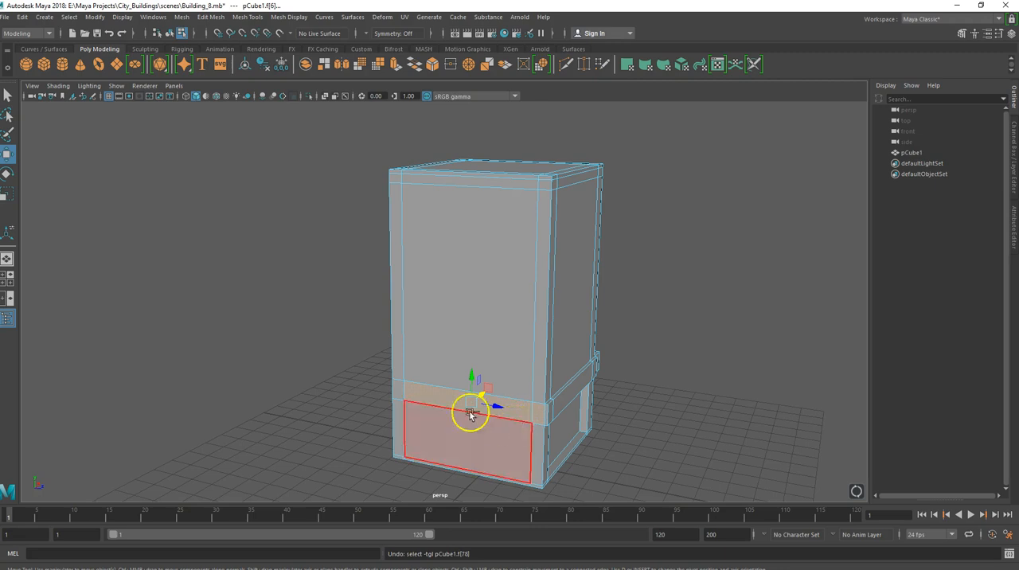
# Add the missing corner face to the band strip selection, extrude the strip and pull it slightly outward.
pyautogui.keyDown('shift'); pyautogui.click(399, 390); pyautogui.keyUp('shift')
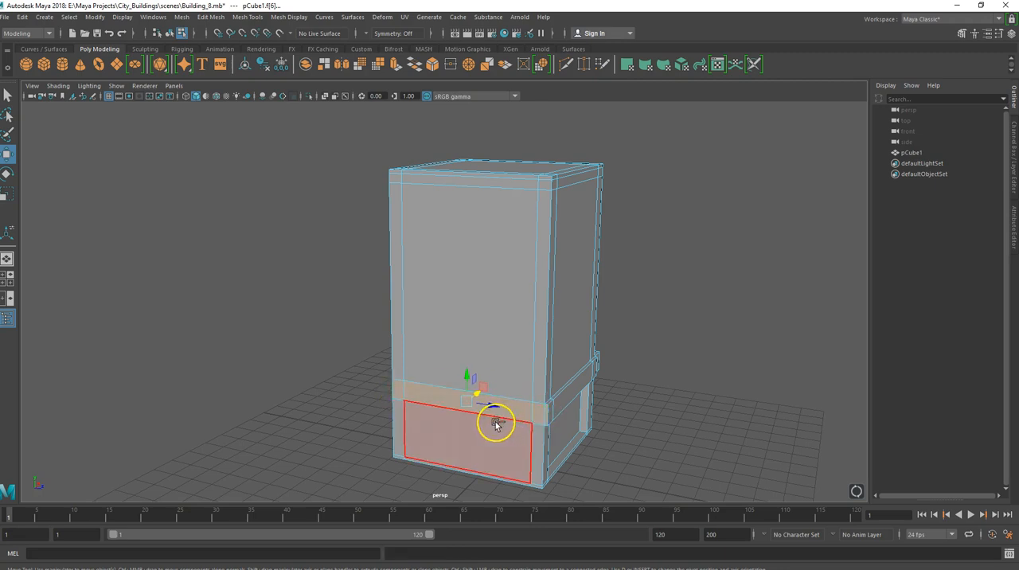
pyautogui.hotkey('ctrl', 'e')
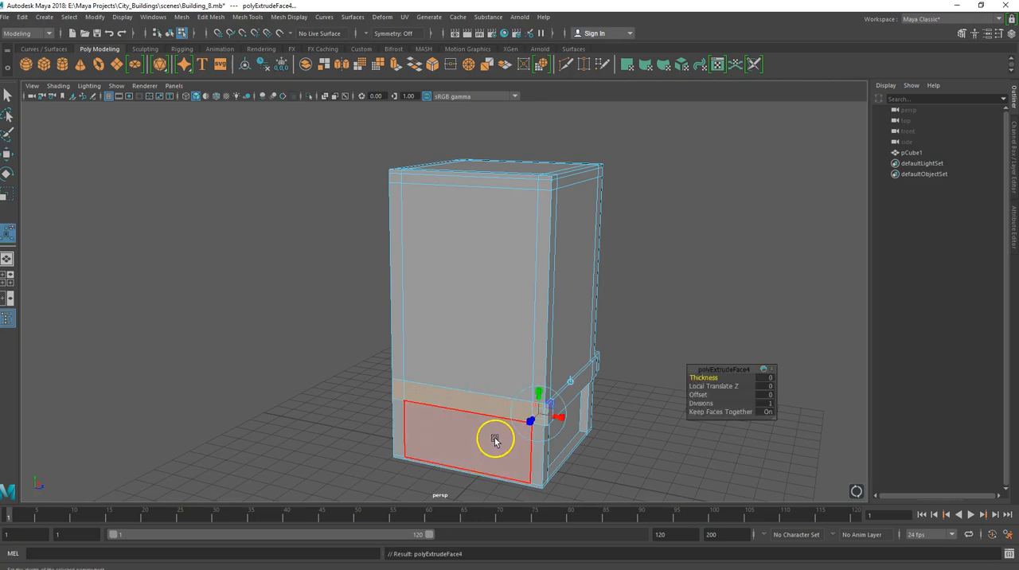
pyautogui.press('w')
pyautogui.keyDown('alt'); pyautogui.moveTo(448, 427); pyautogui.dragTo(420, 404); pyautogui.keyUp('alt')
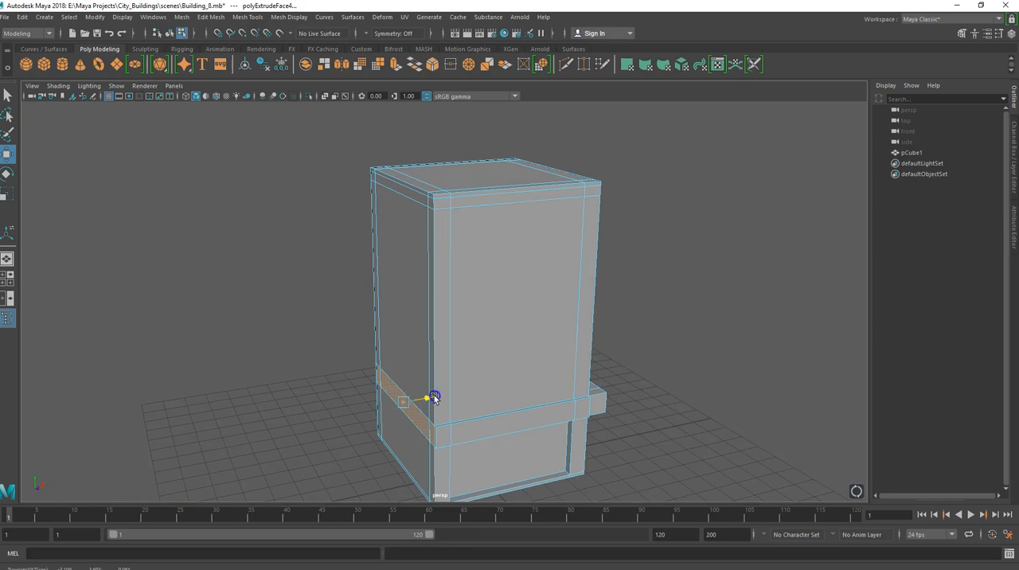
pyautogui.keyDown('alt'); pyautogui.moveTo(429, 405); pyautogui.dragTo(532, 391); pyautogui.keyUp('alt')
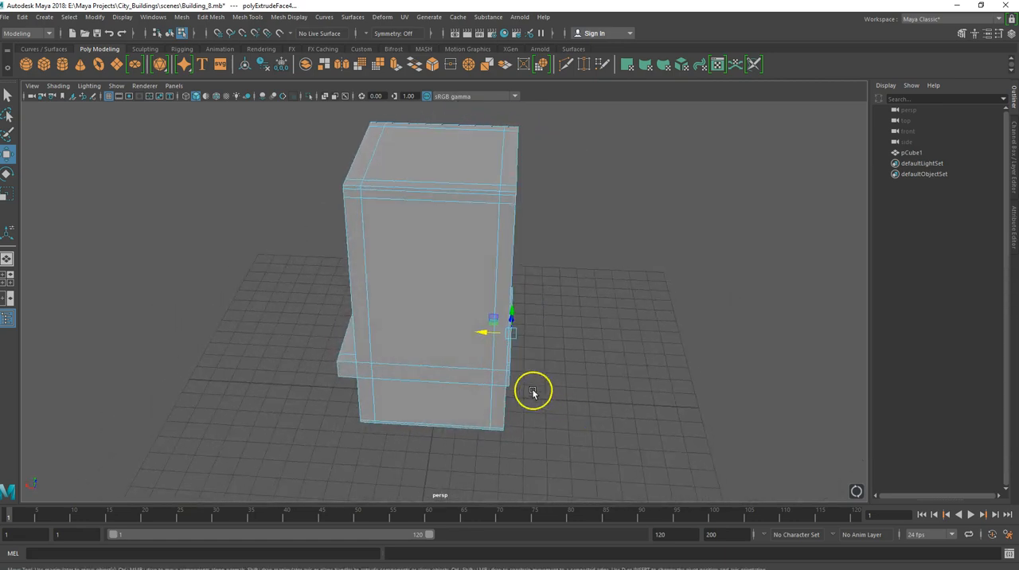
# Extrude the full band strip on the last remaining side, including both corner faces, and move it slightly outward.
pyautogui.click(503, 382)
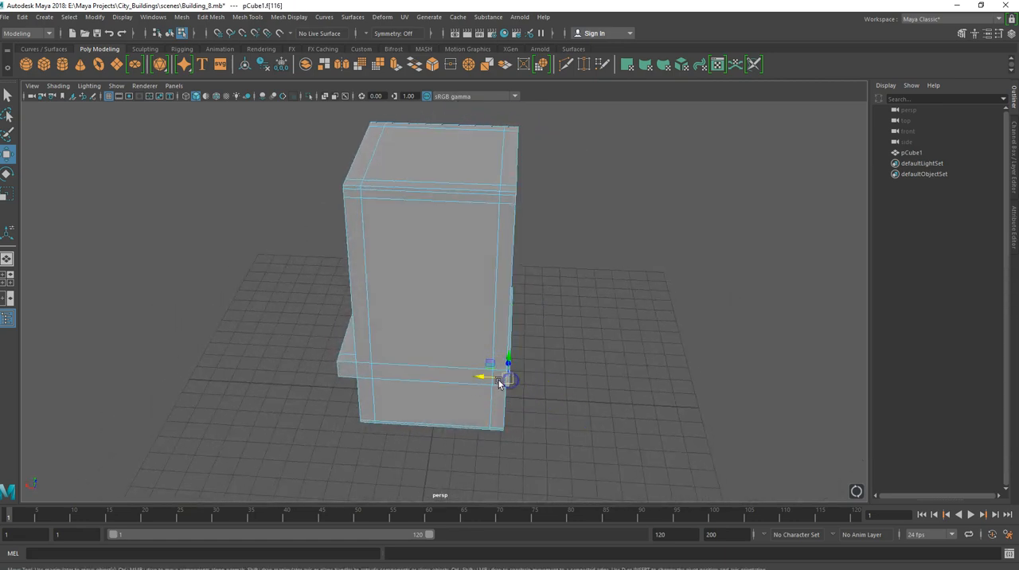
pyautogui.keyDown('shift'); pyautogui.click(369, 375); pyautogui.keyUp('shift')
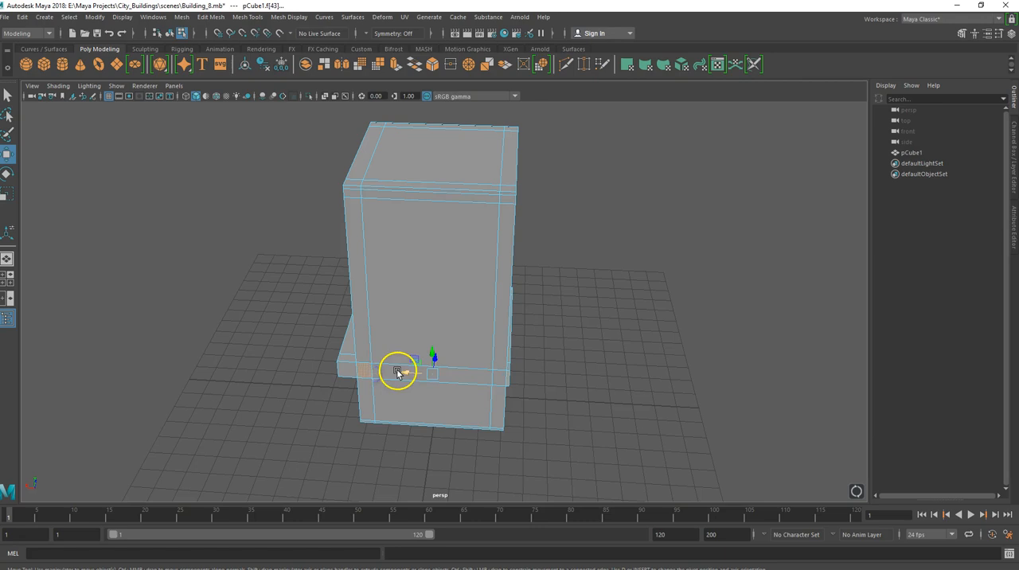
pyautogui.keyDown('shift'); pyautogui.click(390, 372); pyautogui.keyUp('shift')
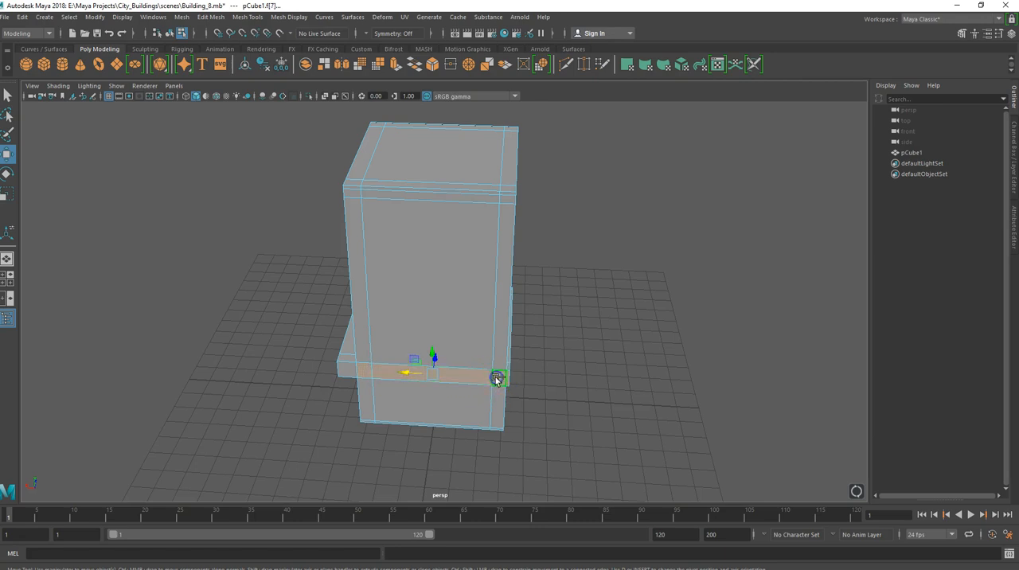
pyautogui.hotkey('ctrl', 'e')
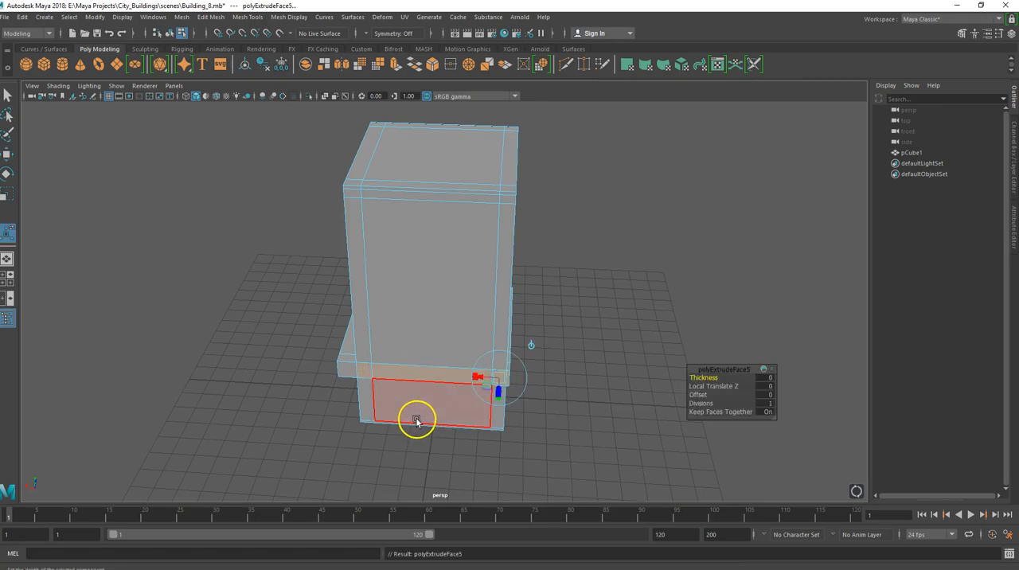
pyautogui.press('w')
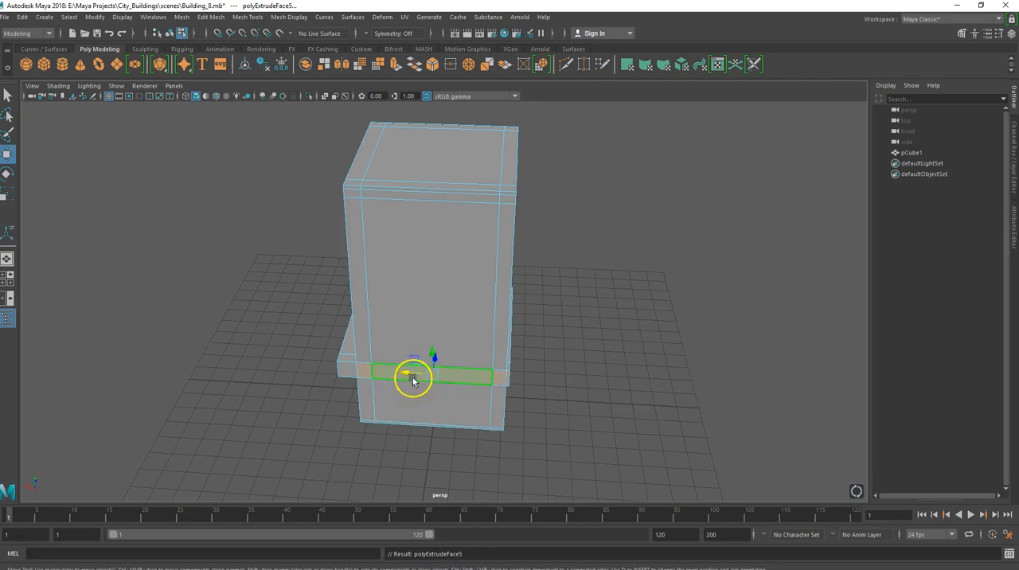
pyautogui.keyDown('alt'); pyautogui.moveTo(382, 394); pyautogui.dragTo(301, 402); pyautogui.keyUp('alt')
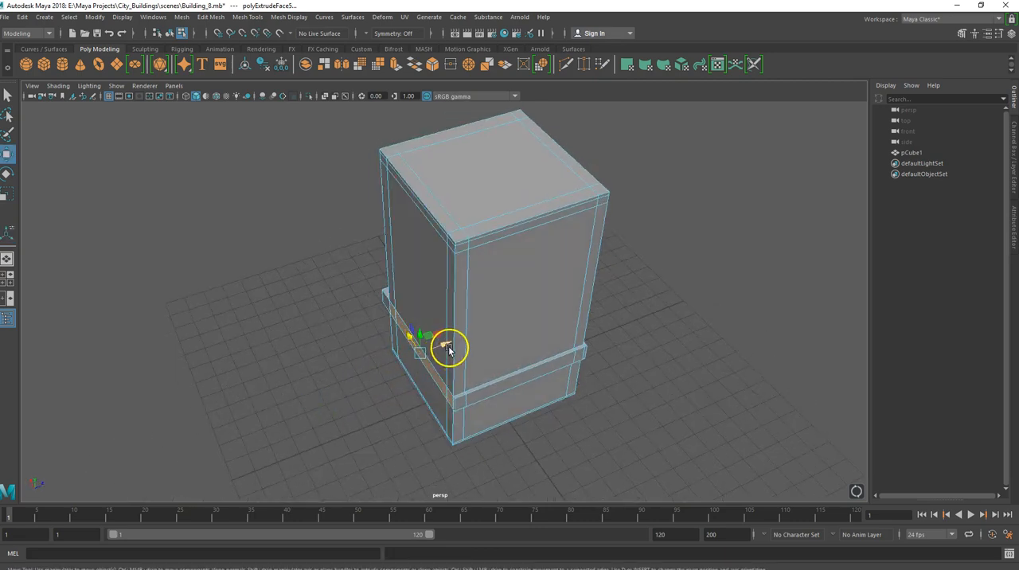
pyautogui.moveTo(448, 347); pyautogui.dragTo(399, 373)
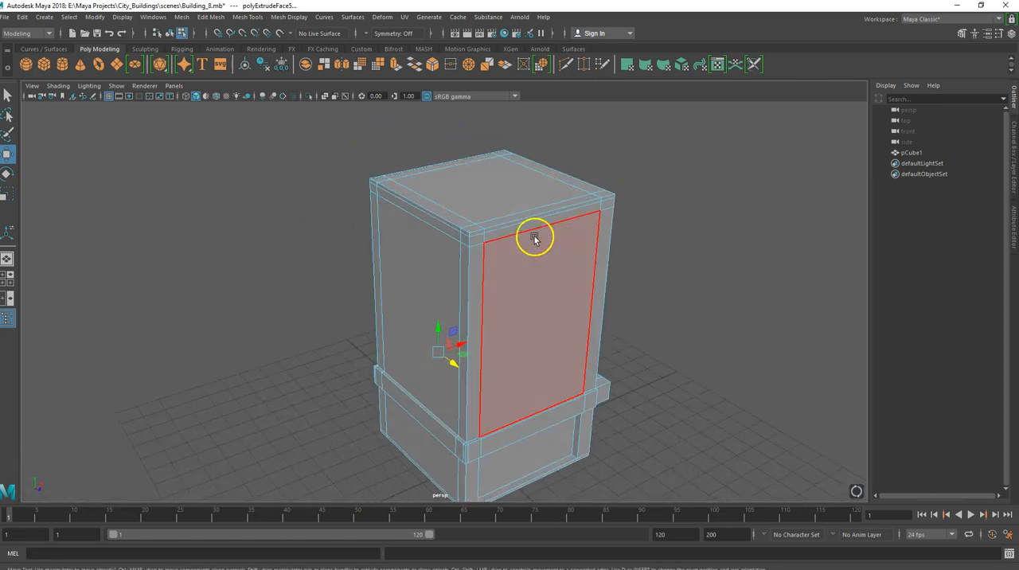
# Select the narrow band faces beneath the roof edge around the block, including the corner faces.
pyautogui.keyDown('alt'); pyautogui.moveTo(493, 249); pyautogui.dragTo(428, 284); pyautogui.keyUp('alt')
pyautogui.click(427, 284)
pyautogui.keyDown('shift'); pyautogui.click(504, 269); pyautogui.keyUp('shift')
pyautogui.keyDown('shift'); pyautogui.click(590, 253); pyautogui.keyUp('shift')
pyautogui.keyDown('alt'); pyautogui.moveTo(483, 338); pyautogui.dragTo(366, 336); pyautogui.keyUp('alt')
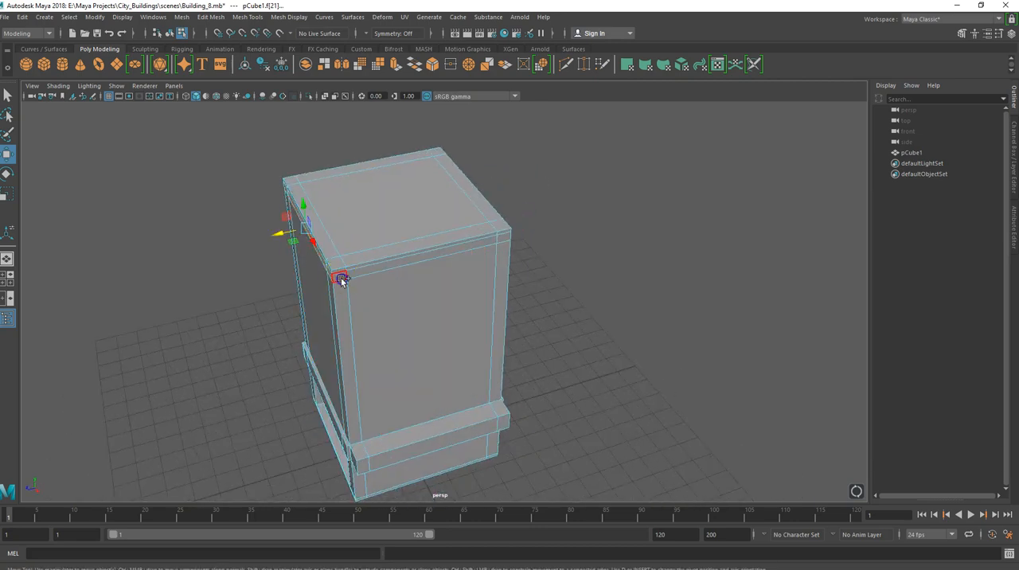
pyautogui.keyDown('shift'); pyautogui.click(389, 267); pyautogui.keyUp('shift')
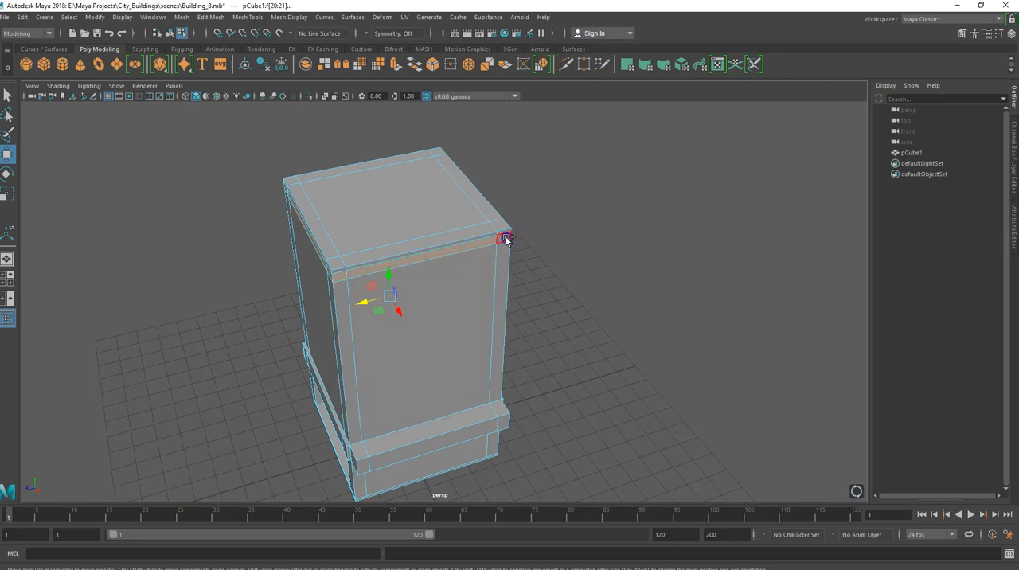
pyautogui.keyDown('alt'); pyautogui.moveTo(457, 289); pyautogui.dragTo(379, 234); pyautogui.keyUp('alt')
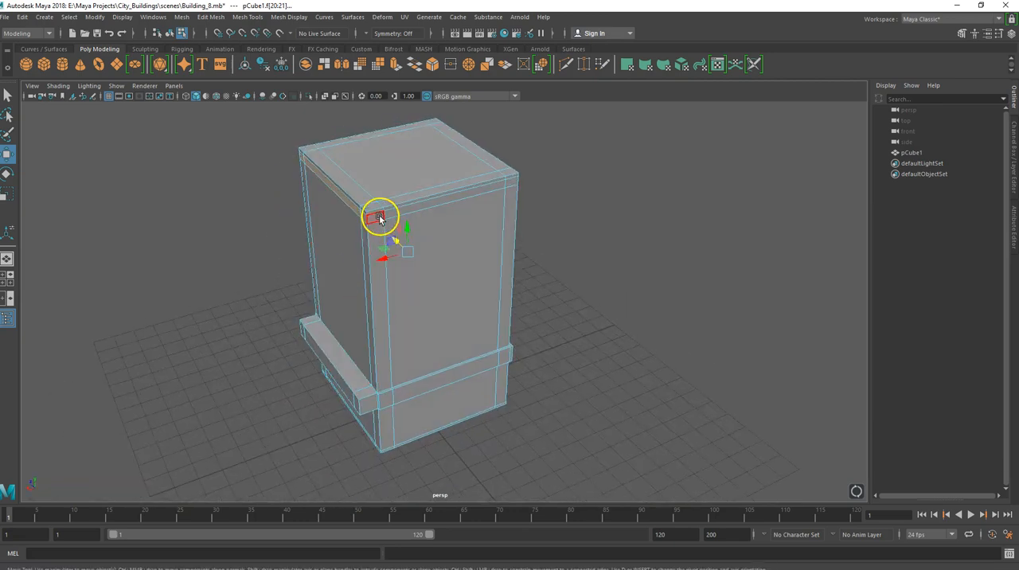
pyautogui.keyDown('shift'); pyautogui.click(380, 217); pyautogui.keyUp('shift')
pyautogui.keyDown('shift'); pyautogui.click(434, 206); pyautogui.keyUp('shift')
pyautogui.keyDown('shift'); pyautogui.click(512, 183); pyautogui.keyUp('shift')
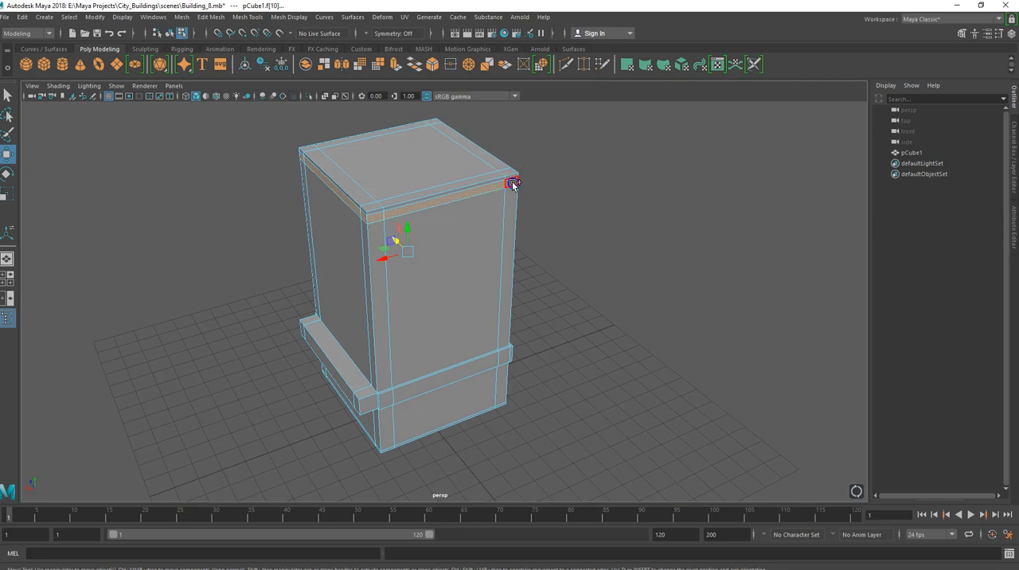
pyautogui.keyDown('alt'); pyautogui.moveTo(476, 260); pyautogui.dragTo(433, 228); pyautogui.keyUp('alt')
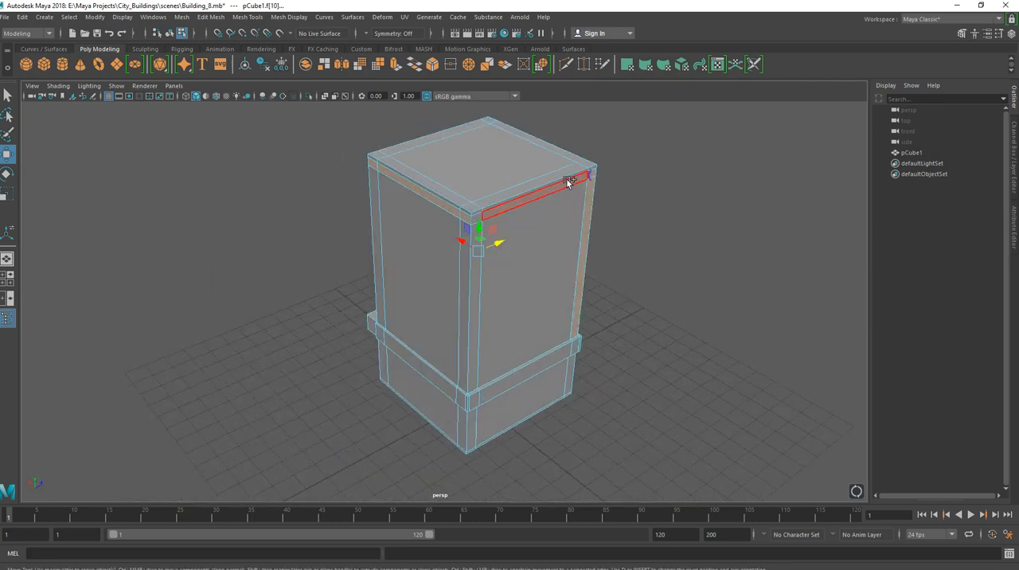
# Complete the roof band selection at the corner and deselect the tall vertical corner strips.
pyautogui.keyDown('shift'); pyautogui.click(474, 207); pyautogui.keyUp('shift')
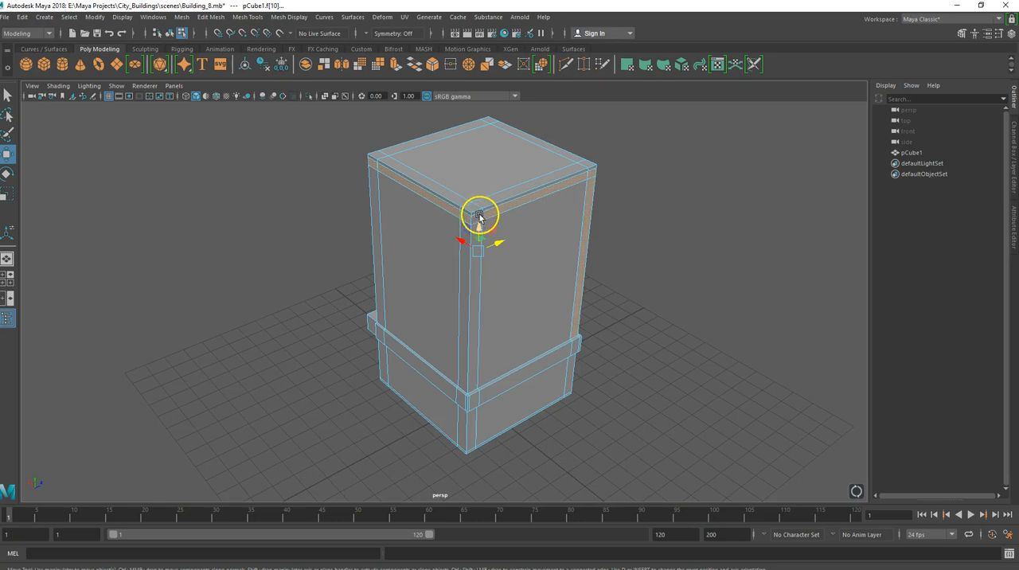
pyautogui.scroll(2, 466, 217)
pyautogui.keyDown('shift'); pyautogui.click(482, 200); pyautogui.keyUp('shift')
pyautogui.keyDown('alt'); pyautogui.moveTo(550, 232); pyautogui.dragTo(443, 239); pyautogui.keyUp('alt')
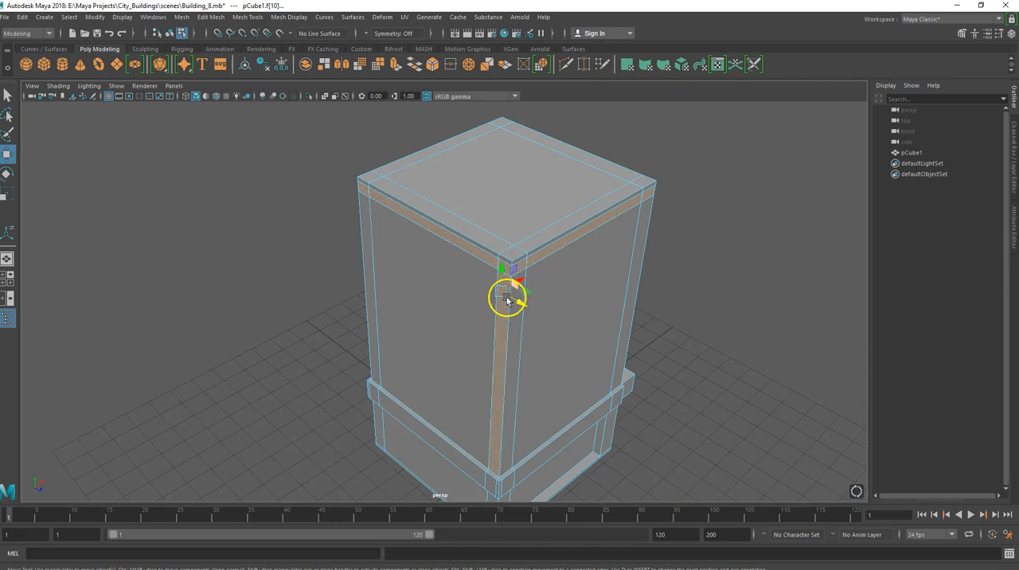
pyautogui.click(481, 351)
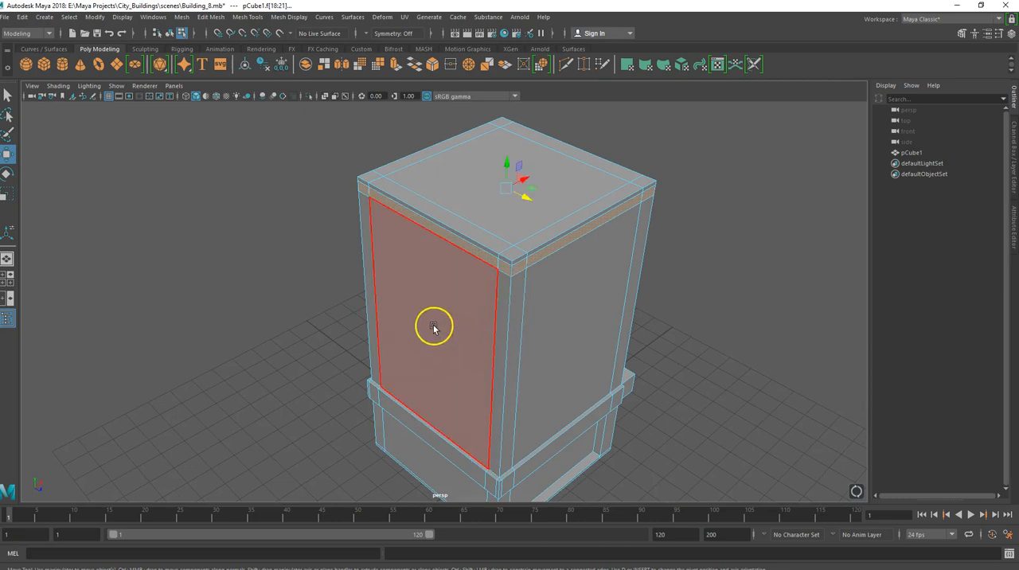
pyautogui.keyDown('alt'); pyautogui.moveTo(497, 305); pyautogui.dragTo(373, 288); pyautogui.keyUp('alt')
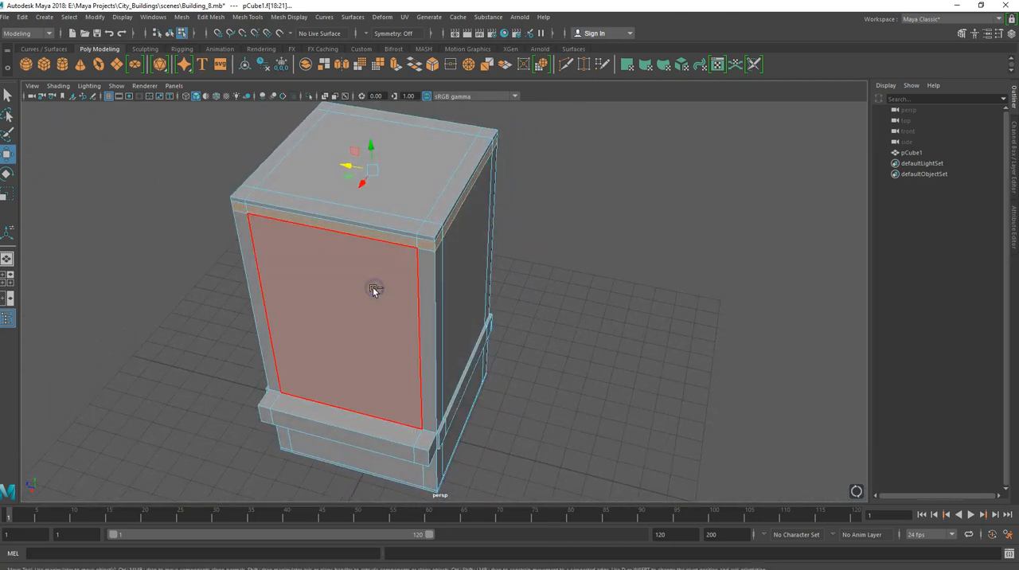
# Try extruding the roof band on all sides together and adjusting it along its local axes, and undo the extrusion.
pyautogui.hotkey('ctrl', 'e')
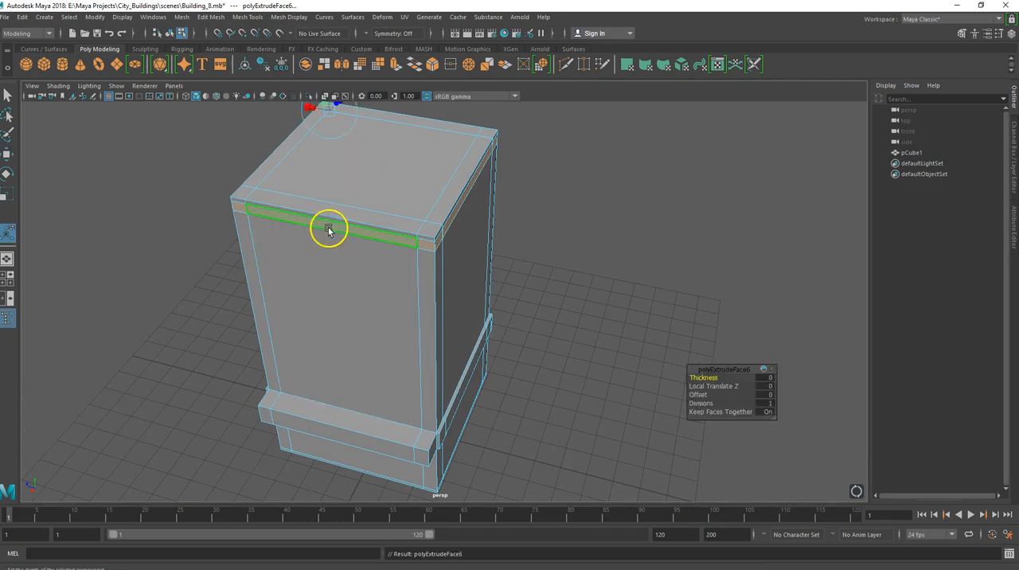
pyautogui.keyDown('alt'); pyautogui.moveTo(298, 185); pyautogui.dragTo(332, 200); pyautogui.keyUp('alt')
pyautogui.hotkey('ctrl', 'z')
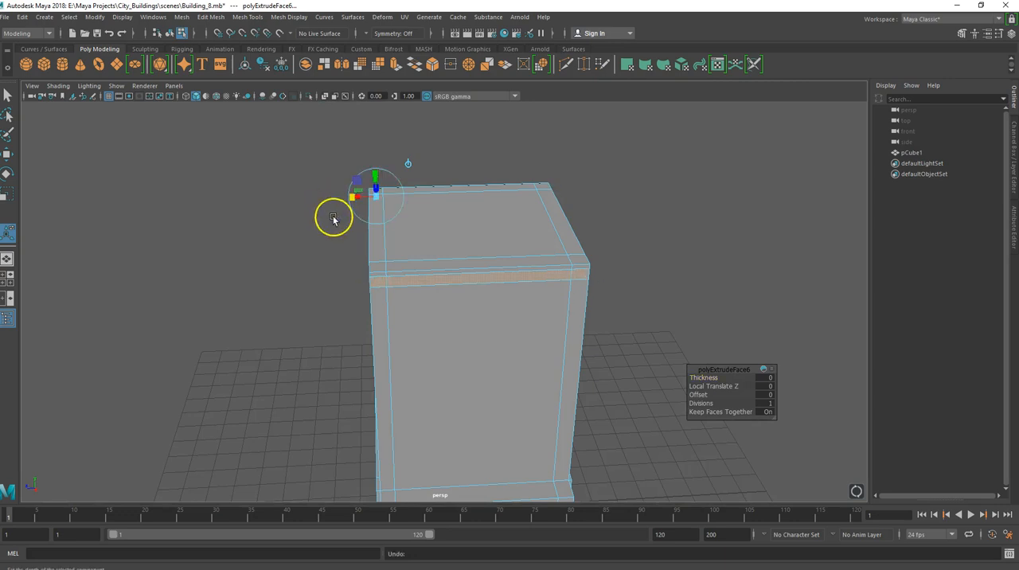
pyautogui.keyDown('alt'); pyautogui.moveTo(324, 242); pyautogui.dragTo(443, 253); pyautogui.keyUp('alt')
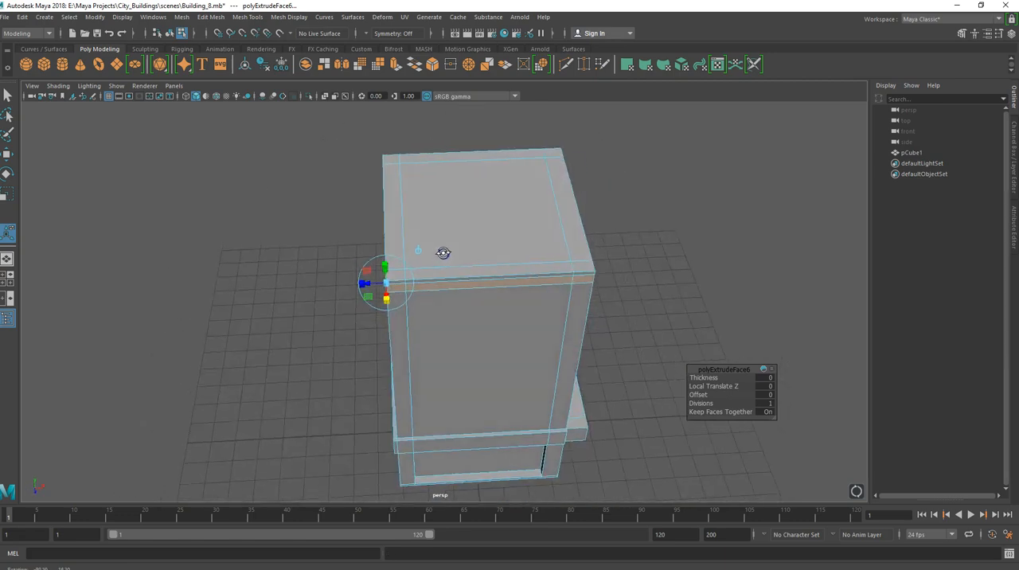
pyautogui.click(356, 275)
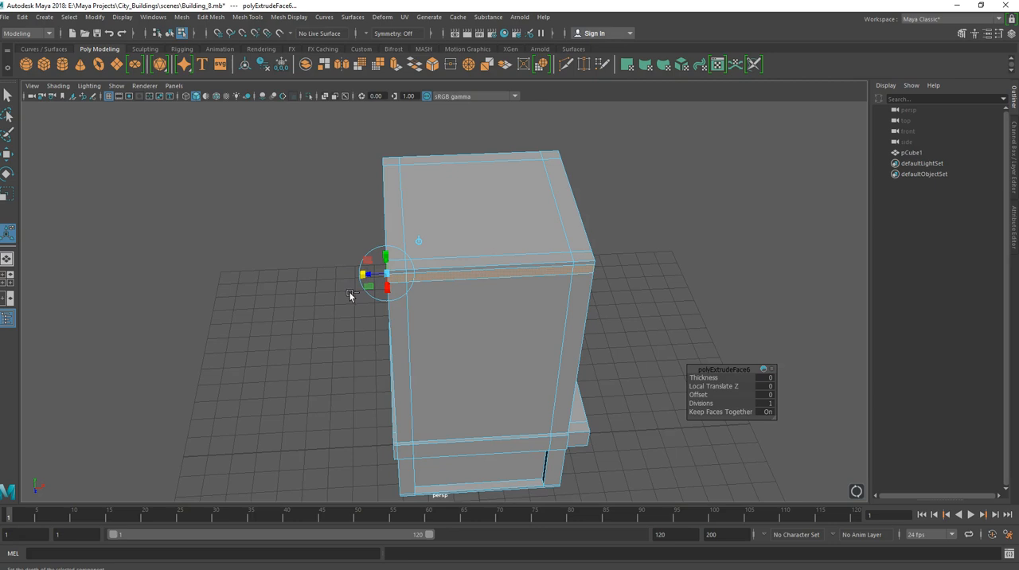
pyautogui.click(386, 287)
pyautogui.click(390, 301)
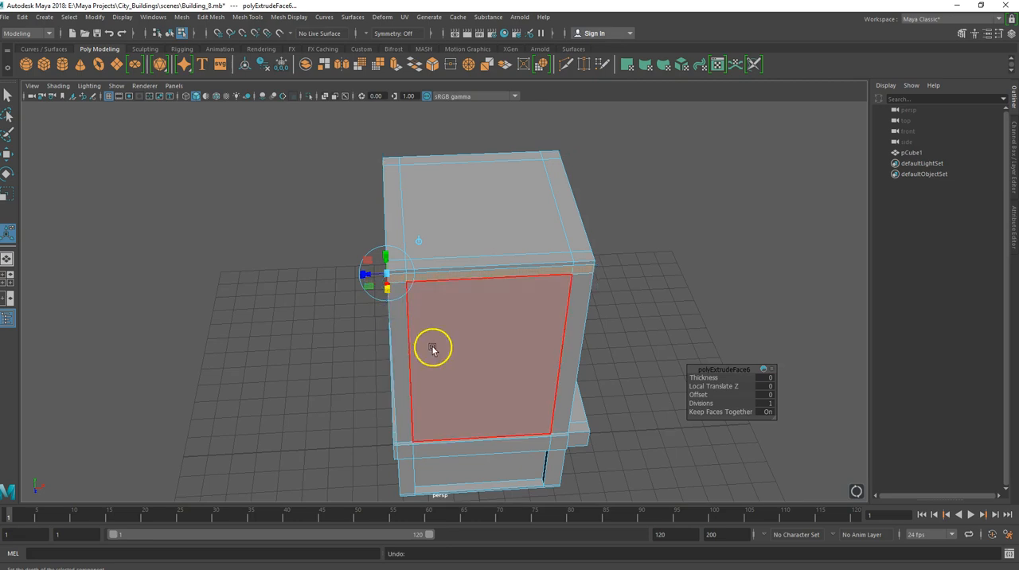
pyautogui.keyDown('alt'); pyautogui.moveTo(363, 382); pyautogui.dragTo(455, 387); pyautogui.keyUp('alt')
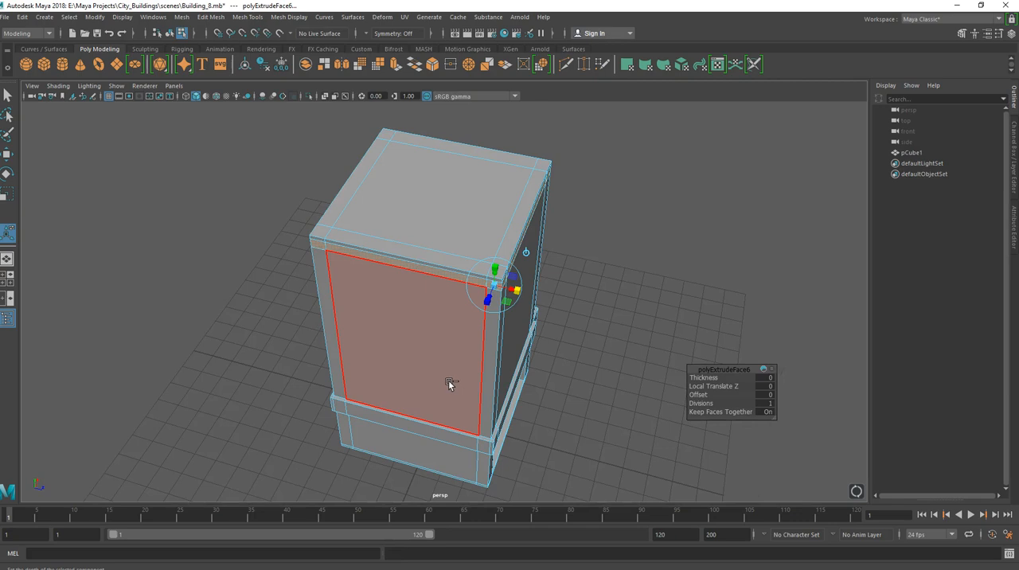
pyautogui.hotkey('ctrl', 'z')
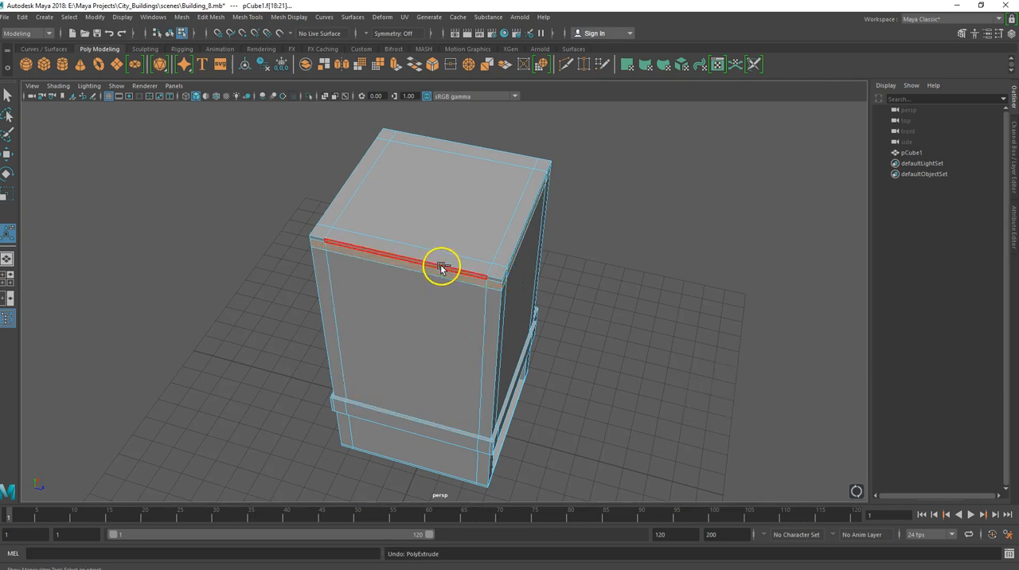
# Clear the selection and select the complete face loop of the band beneath the roof edge.
pyautogui.keyDown('alt'); pyautogui.moveTo(456, 244); pyautogui.dragTo(319, 246); pyautogui.keyUp('alt')
pyautogui.hotkey('ctrl', 'z')
pyautogui.click(268, 266)
pyautogui.click(297, 265)
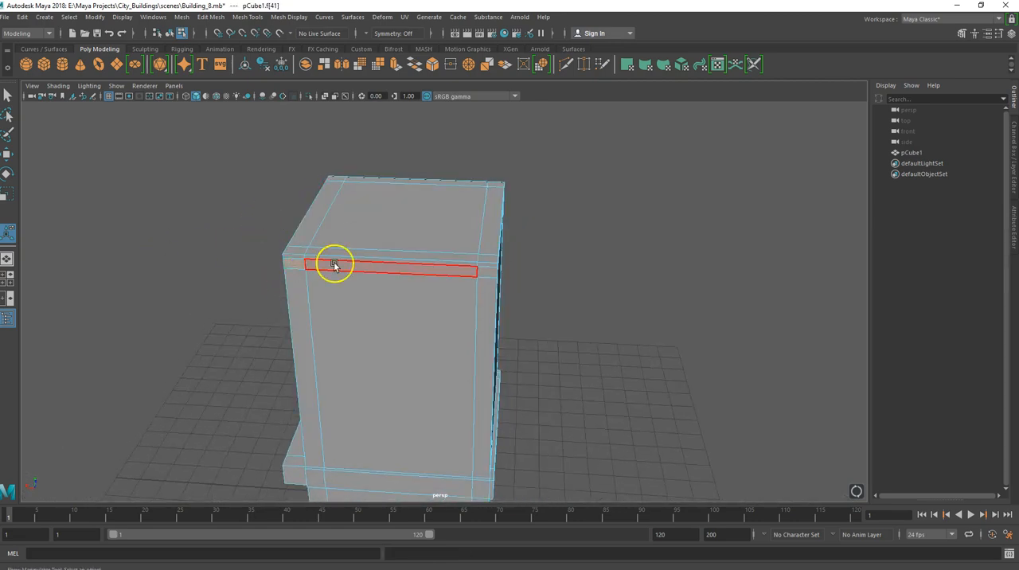
pyautogui.keyDown('shift'); pyautogui.doubleClick(335, 265); pyautogui.keyUp('shift')
pyautogui.keyDown('alt'); pyautogui.moveTo(295, 299); pyautogui.dragTo(376, 299); pyautogui.keyUp('alt')
pyautogui.click(374, 301)
# Try extruding the complete face loop beneath the roof edge and moving it outward, and undo the extrusion.
pyautogui.hotkey('ctrl', 'e')
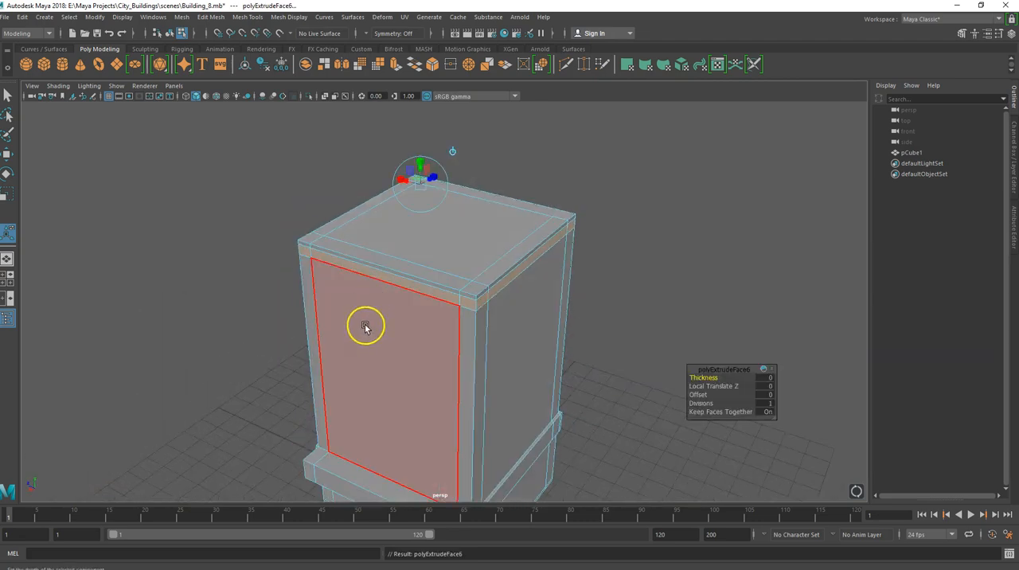
pyautogui.click(399, 182)
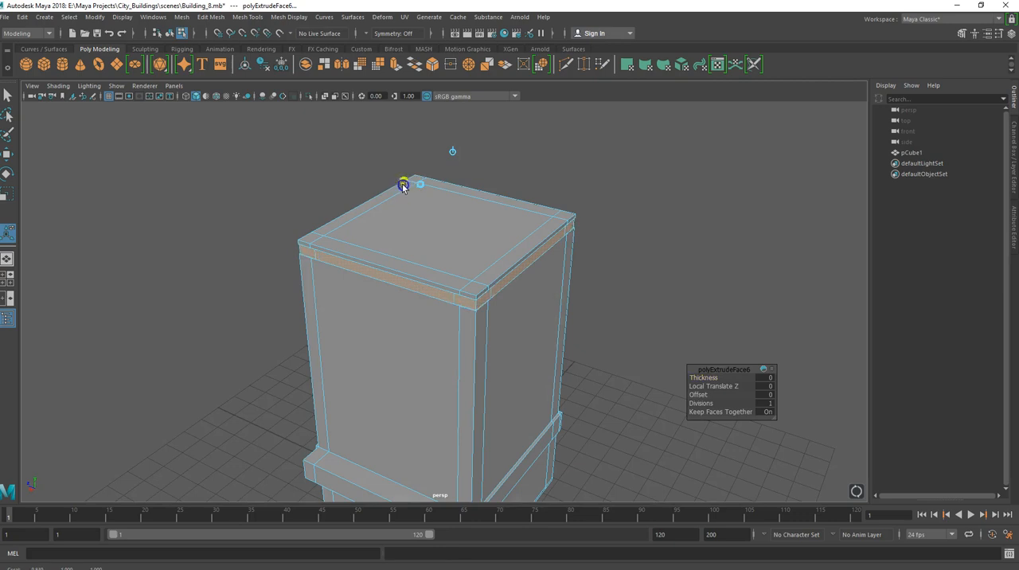
pyautogui.click(392, 182)
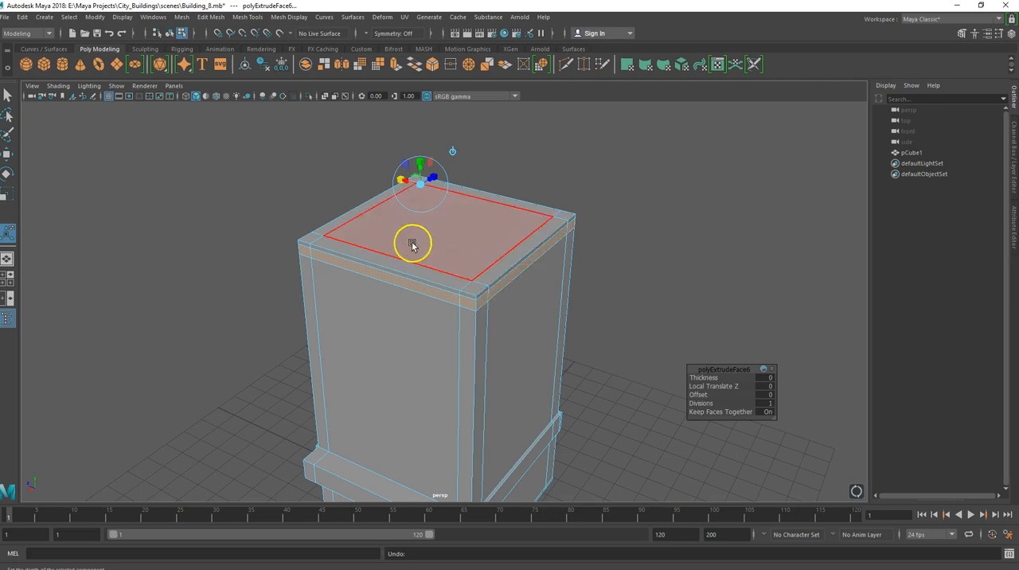
pyautogui.keyDown('alt'); pyautogui.moveTo(391, 224); pyautogui.dragTo(416, 215); pyautogui.keyUp('alt')
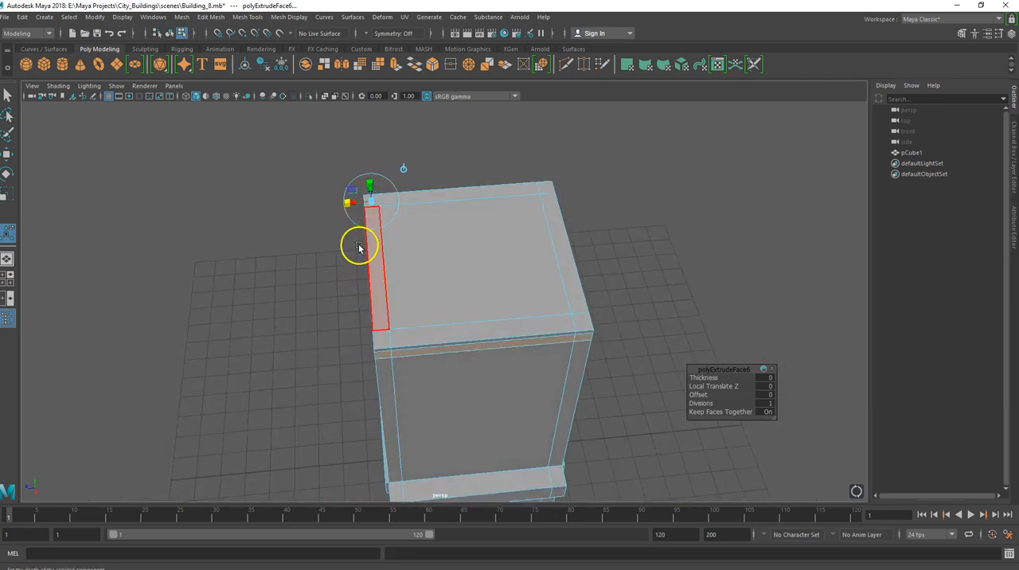
pyautogui.press('w')
pyautogui.moveTo(442, 269); pyautogui.dragTo(439, 270)
pyautogui.hotkey('ctrl', 'z')
pyautogui.hotkey('ctrl', 'z')
pyautogui.hotkey('ctrl', 'z')
pyautogui.hotkey('ctrl', 'z')
pyautogui.hotkey('ctrl', 'z')
# Select the roof band faces on one side of the block, including both corner faces, and extrude them outward into a ledge.
pyautogui.click(439, 278)
pyautogui.click(335, 216)
pyautogui.click(414, 297)
pyautogui.keyDown('alt'); pyautogui.moveTo(426, 302); pyautogui.dragTo(504, 273); pyautogui.keyUp('alt')
pyautogui.click(344, 244)
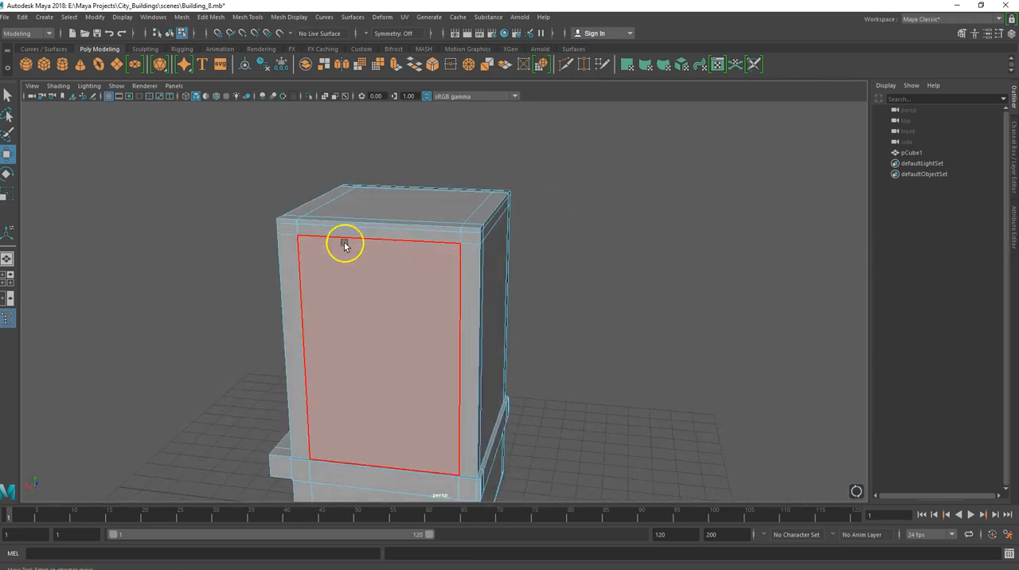
pyautogui.click(282, 230)
pyautogui.click(385, 235)
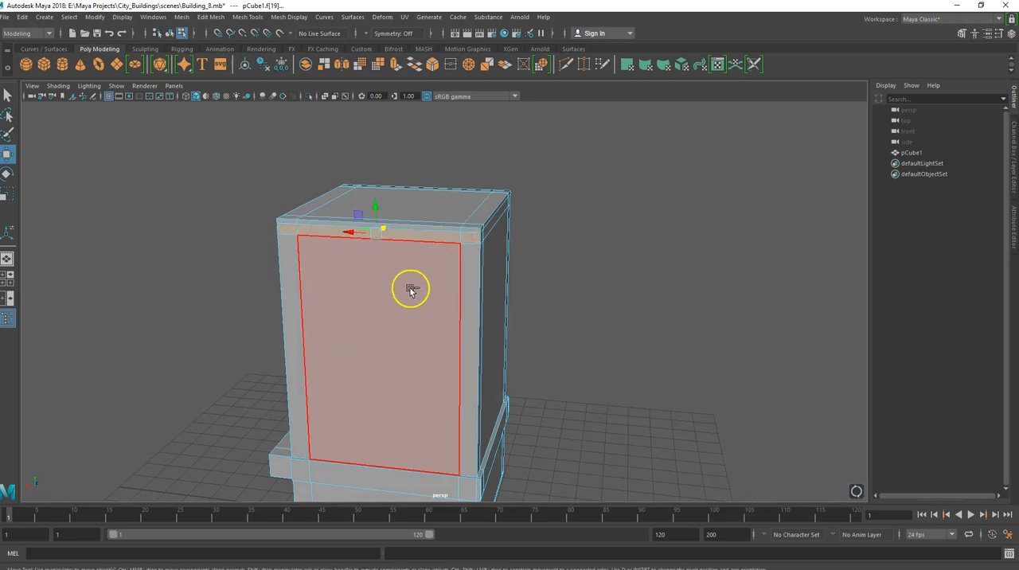
pyautogui.hotkey('ctrl', 'e')
pyautogui.keyDown('alt'); pyautogui.moveTo(364, 325); pyautogui.dragTo(202, 313); pyautogui.keyUp('alt')
pyautogui.press('w')
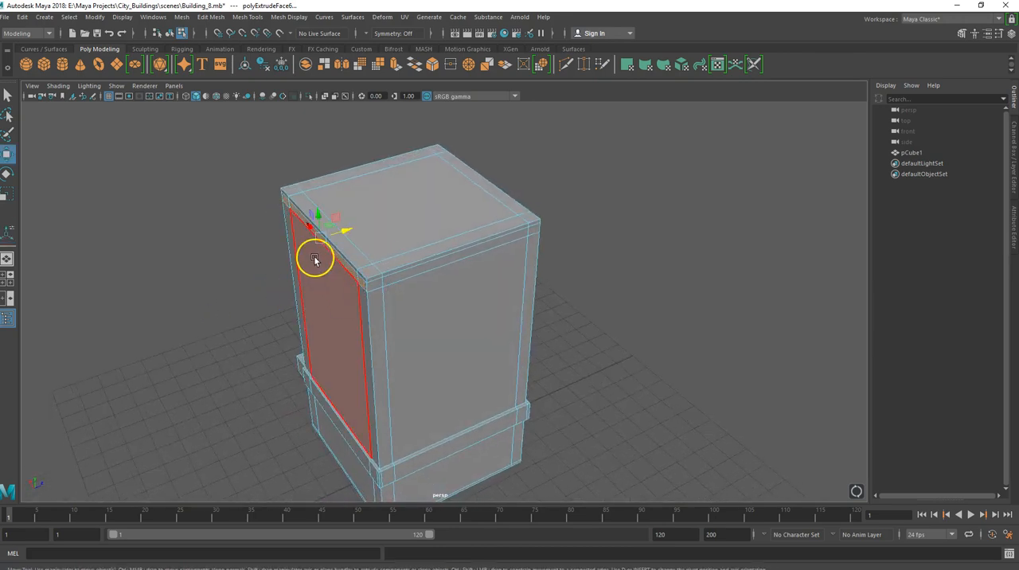
pyautogui.moveTo(349, 227); pyautogui.dragTo(338, 232)
# Extrude the roof band on the adjacent side outward, including the end face of the first ledge and the far corner face.
pyautogui.click(362, 292)
pyautogui.click(529, 236)
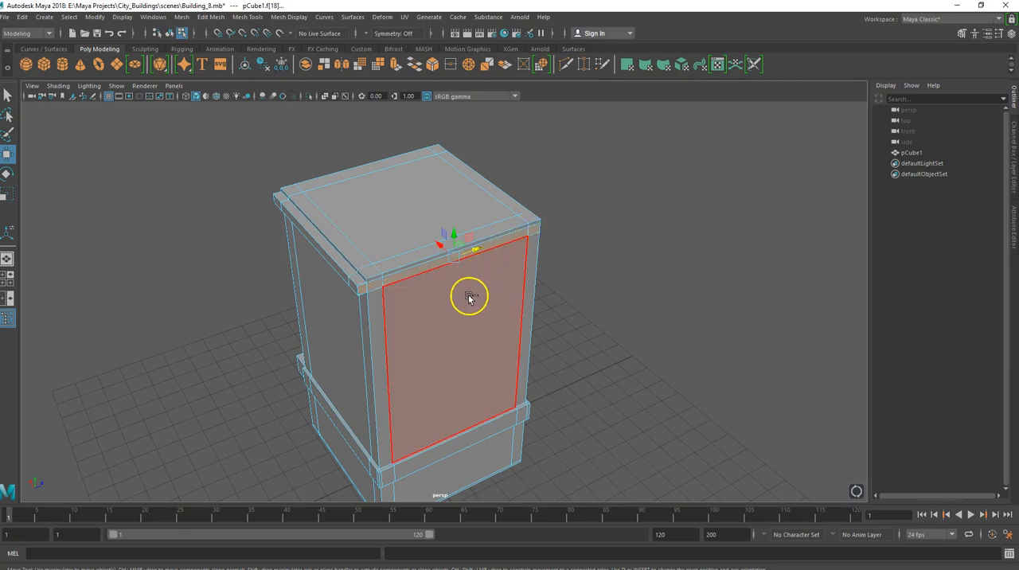
pyautogui.hotkey('ctrl', 'e')
pyautogui.moveTo(519, 241); pyautogui.dragTo(439, 250)
pyautogui.click(352, 236)
pyautogui.keyDown('alt'); pyautogui.moveTo(352, 237); pyautogui.dragTo(354, 270); pyautogui.keyUp('alt')
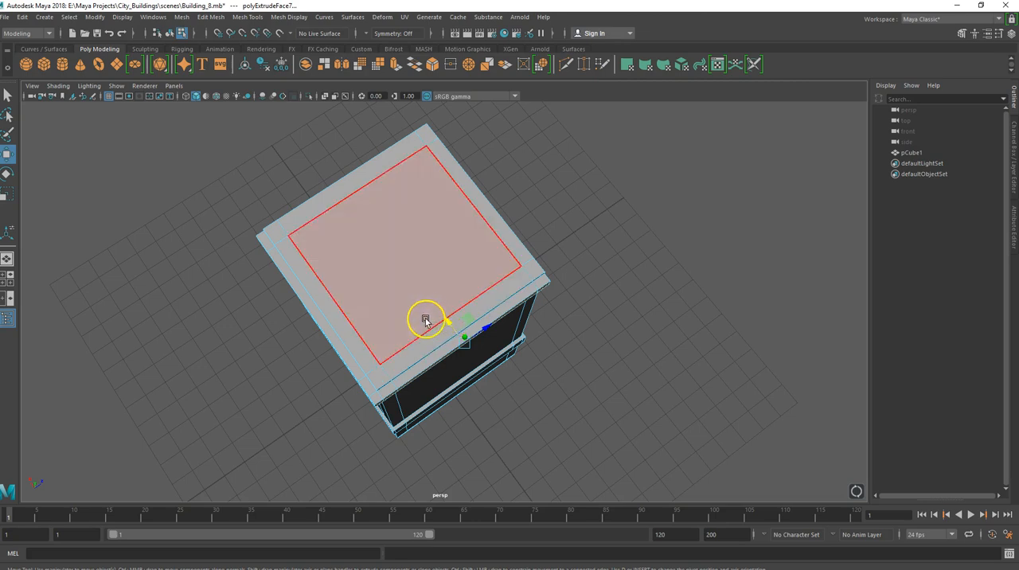
# Extrude the roof band on the third side outward, including the neighbouring ledge's end face and the corner face.
pyautogui.keyDown('alt'); pyautogui.moveTo(393, 336); pyautogui.dragTo(216, 297); pyautogui.keyUp('alt')
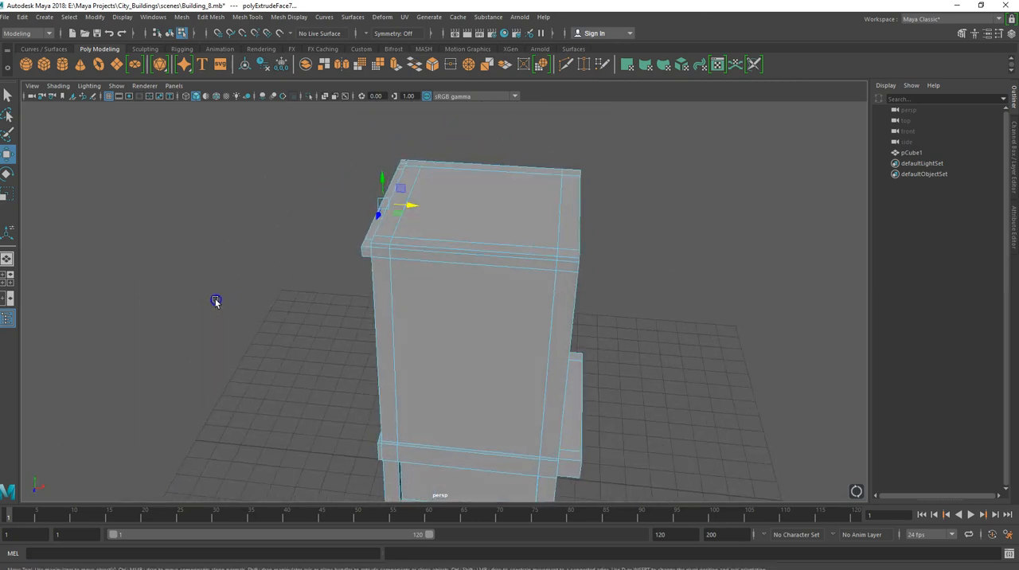
pyautogui.click(367, 254)
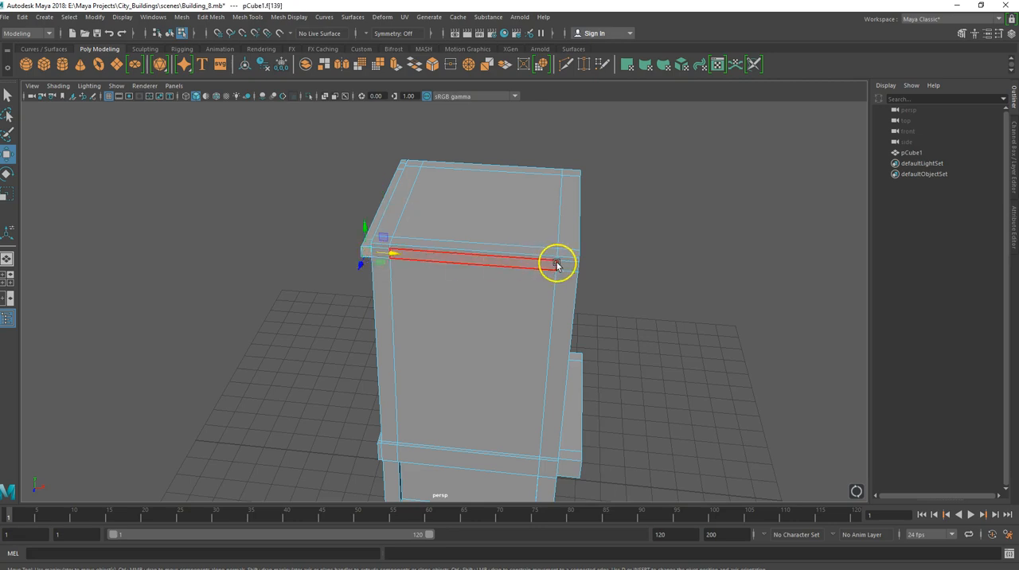
pyautogui.click(535, 273)
pyautogui.hotkey('ctrl', 'e')
pyautogui.keyDown('alt'); pyautogui.moveTo(426, 316); pyautogui.dragTo(318, 334); pyautogui.keyUp('alt')
# Extrude the roof band on the remaining side outward, including both adjoining ledge ends, to close the ledge around the block.
pyautogui.click(365, 317)
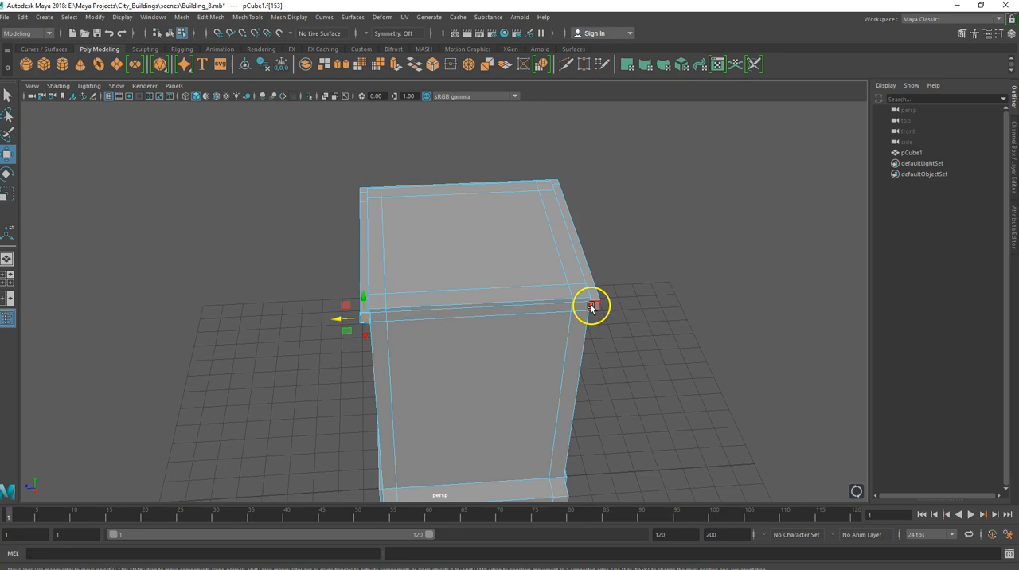
pyautogui.click(477, 347)
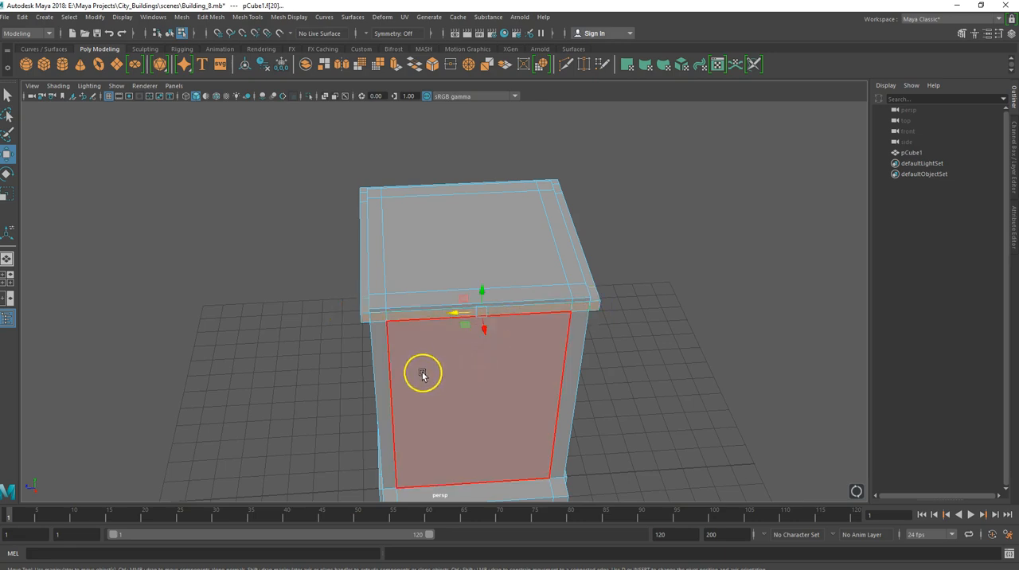
pyautogui.keyDown('alt'); pyautogui.moveTo(422, 370); pyautogui.dragTo(422, 394); pyautogui.keyUp('alt')
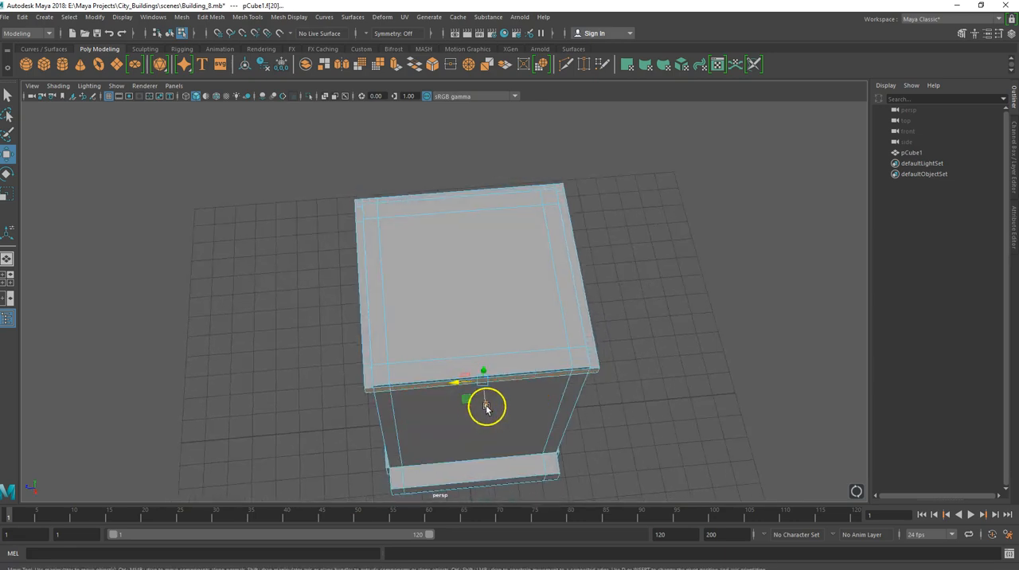
pyautogui.hotkey('ctrl', 'e')
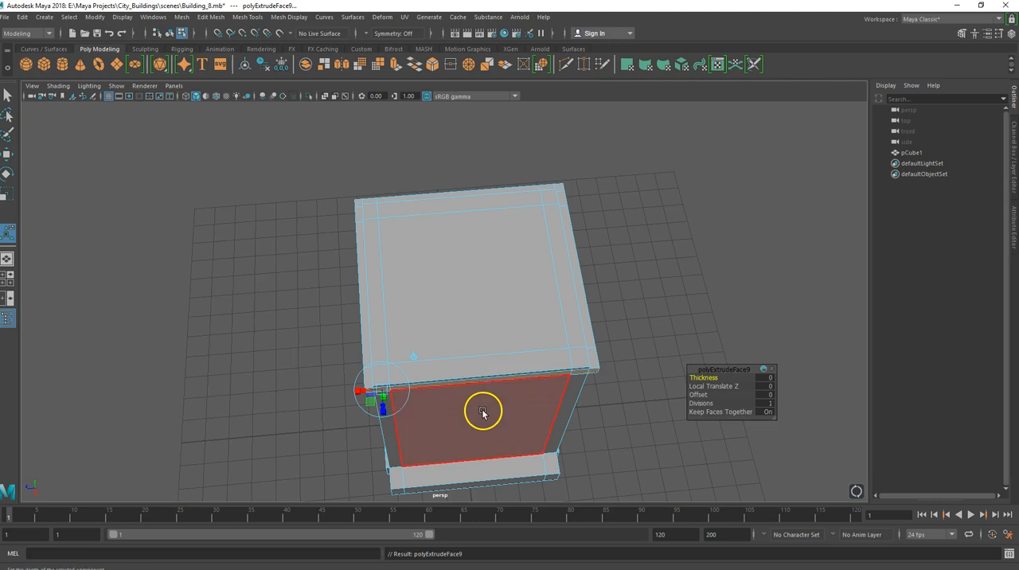
pyautogui.press('w')
pyautogui.moveTo(486, 406); pyautogui.dragTo(487, 413)
# Extrude the large central roof face and move it down to form a recessed roof with a surrounding parapet.
pyautogui.keyDown('alt'); pyautogui.moveTo(400, 296); pyautogui.dragTo(422, 271); pyautogui.keyUp('alt')
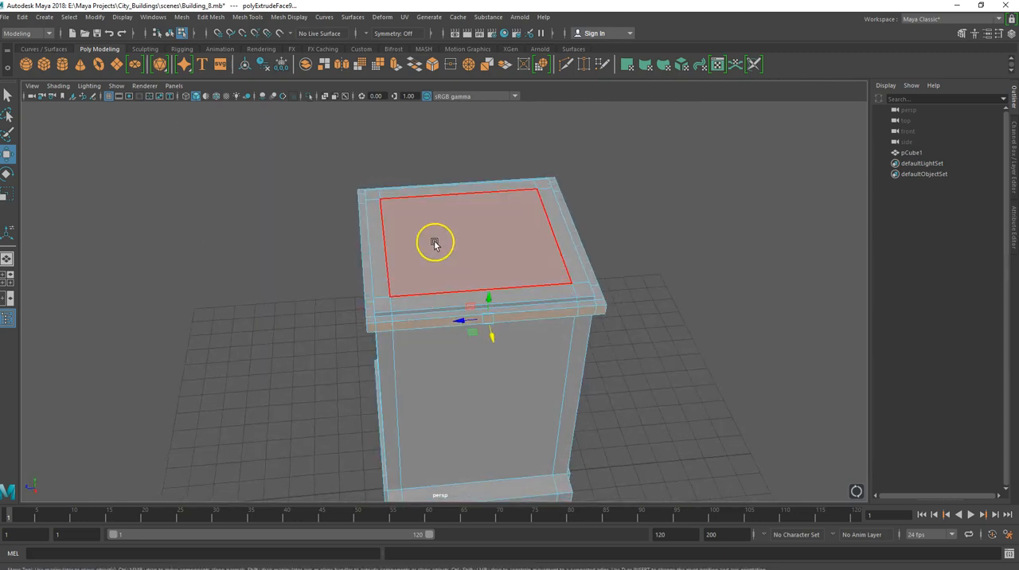
pyautogui.click(451, 218)
pyautogui.rightClick(458, 219)
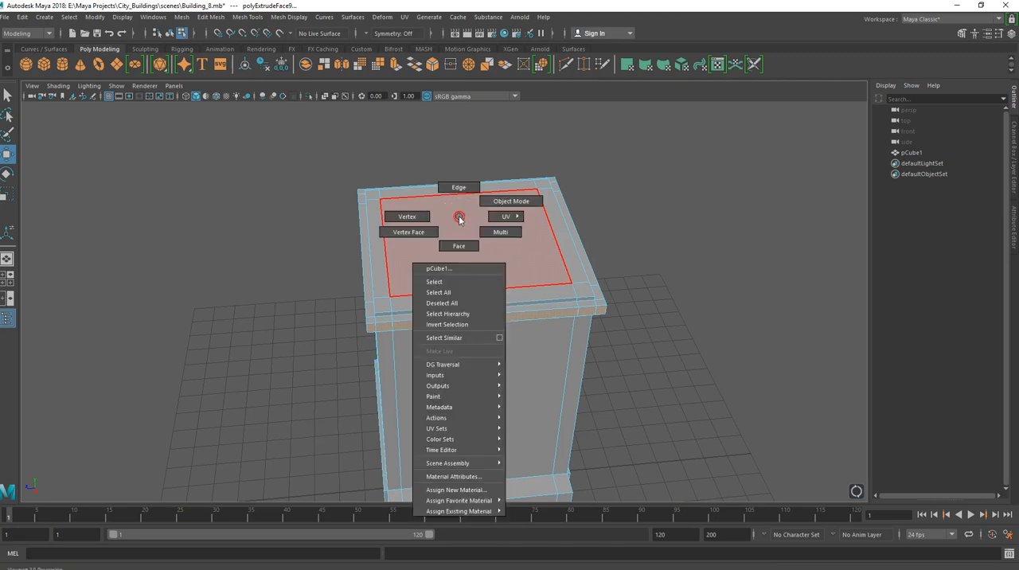
pyautogui.moveTo(466, 247); pyautogui.dragTo(466, 246, button='right')
pyautogui.click(466, 245)
pyautogui.hotkey('ctrl', 'e')
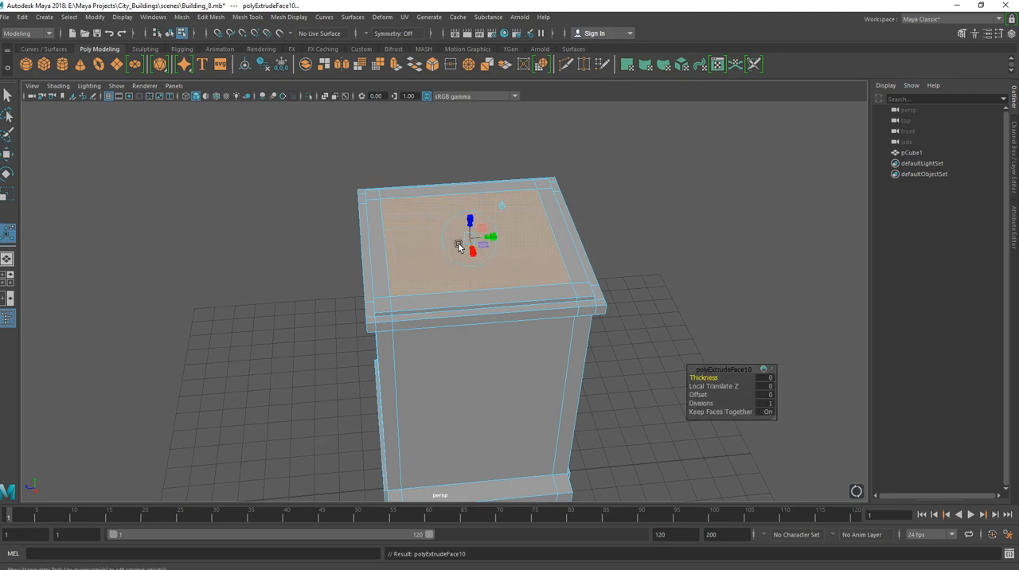
pyautogui.press('w')
pyautogui.moveTo(469, 215); pyautogui.dragTo(468, 222)
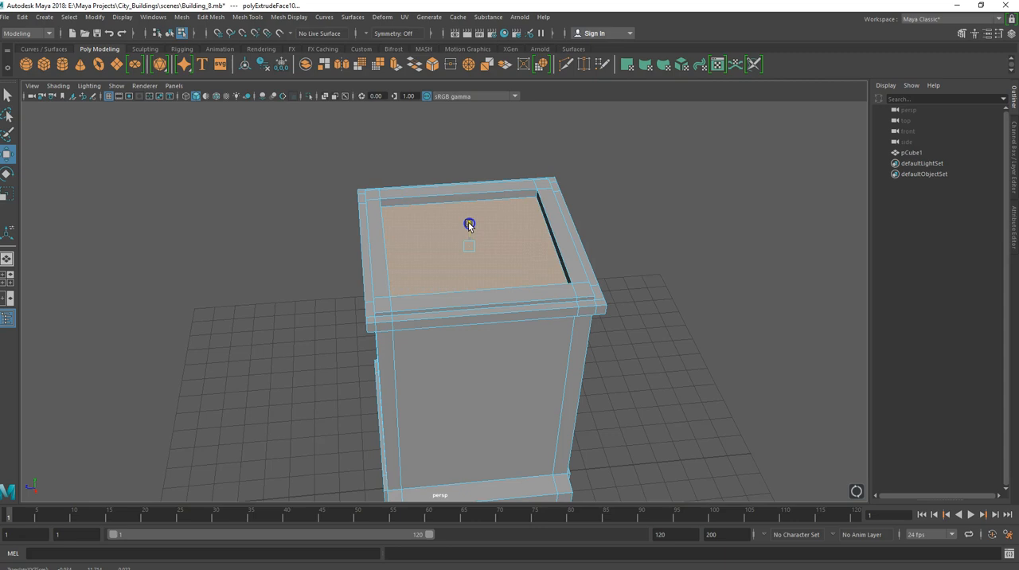
# Examine the recessed roof and the upper and lower ledges from all sides of the building.
pyautogui.keyDown('alt'); pyautogui.moveTo(466, 236); pyautogui.dragTo(298, 279); pyautogui.keyUp('alt')
pyautogui.click(473, 336)
pyautogui.keyDown('alt'); pyautogui.moveTo(407, 288); pyautogui.dragTo(389, 298); pyautogui.keyUp('alt')
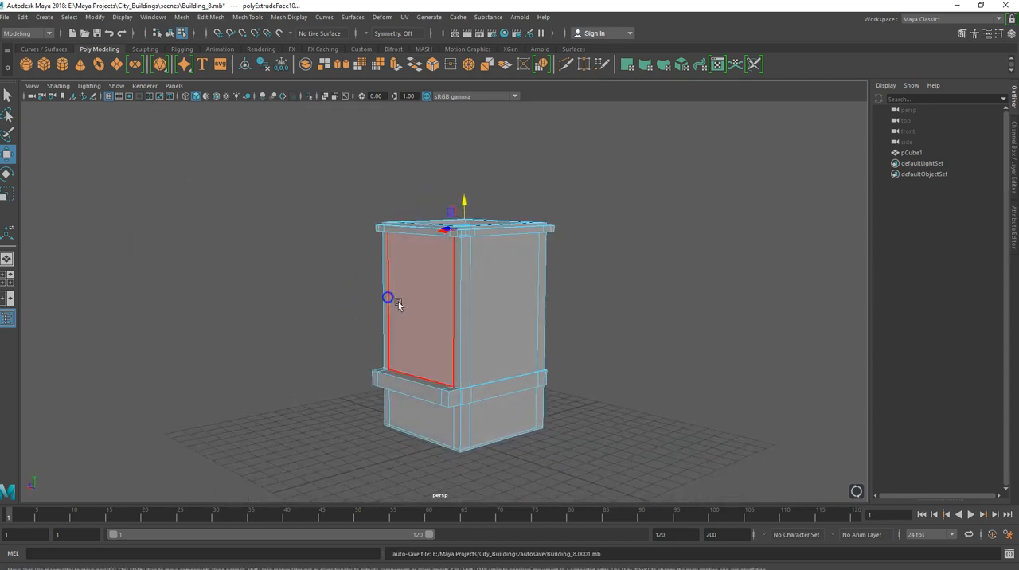
pyautogui.scroll(3, 436, 323)
pyautogui.keyDown('alt'); pyautogui.moveTo(436, 321); pyautogui.dragTo(528, 318); pyautogui.keyUp('alt')
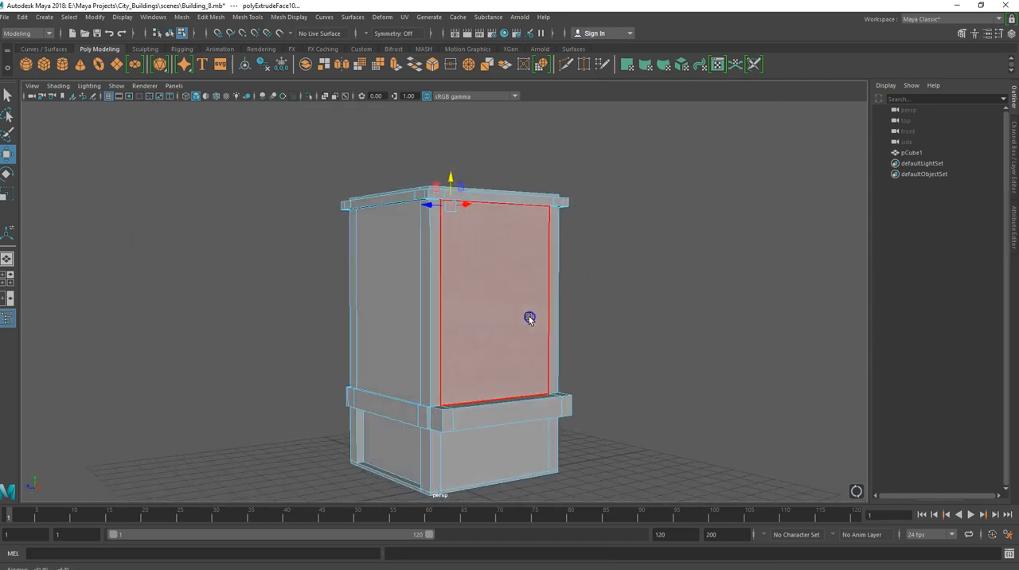
pyautogui.keyDown('alt'); pyautogui.moveTo(423, 345); pyautogui.dragTo(470, 359); pyautogui.keyUp('alt')
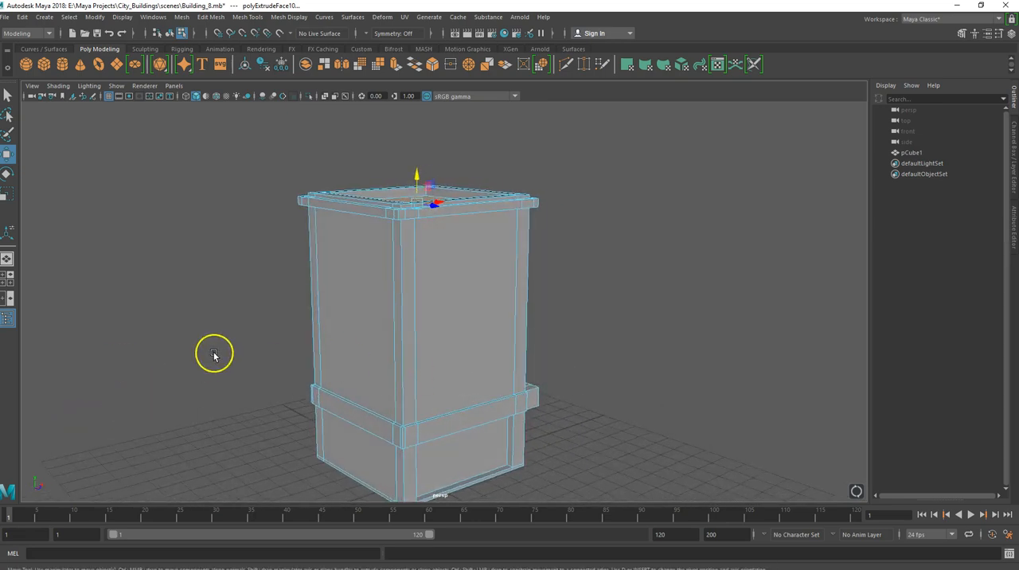
pyautogui.keyDown('alt'); pyautogui.moveTo(277, 318); pyautogui.dragTo(227, 325); pyautogui.keyUp('alt')
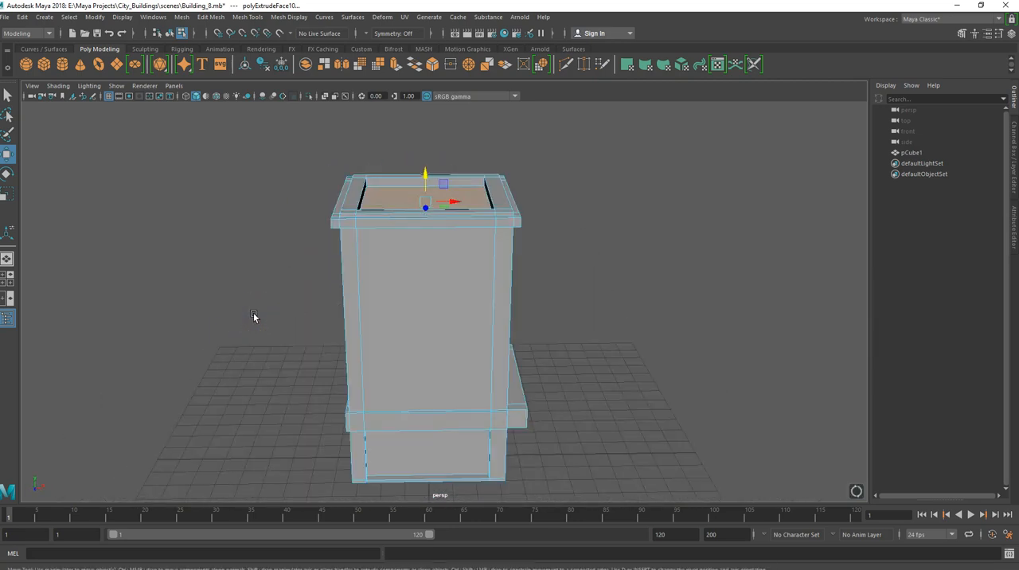